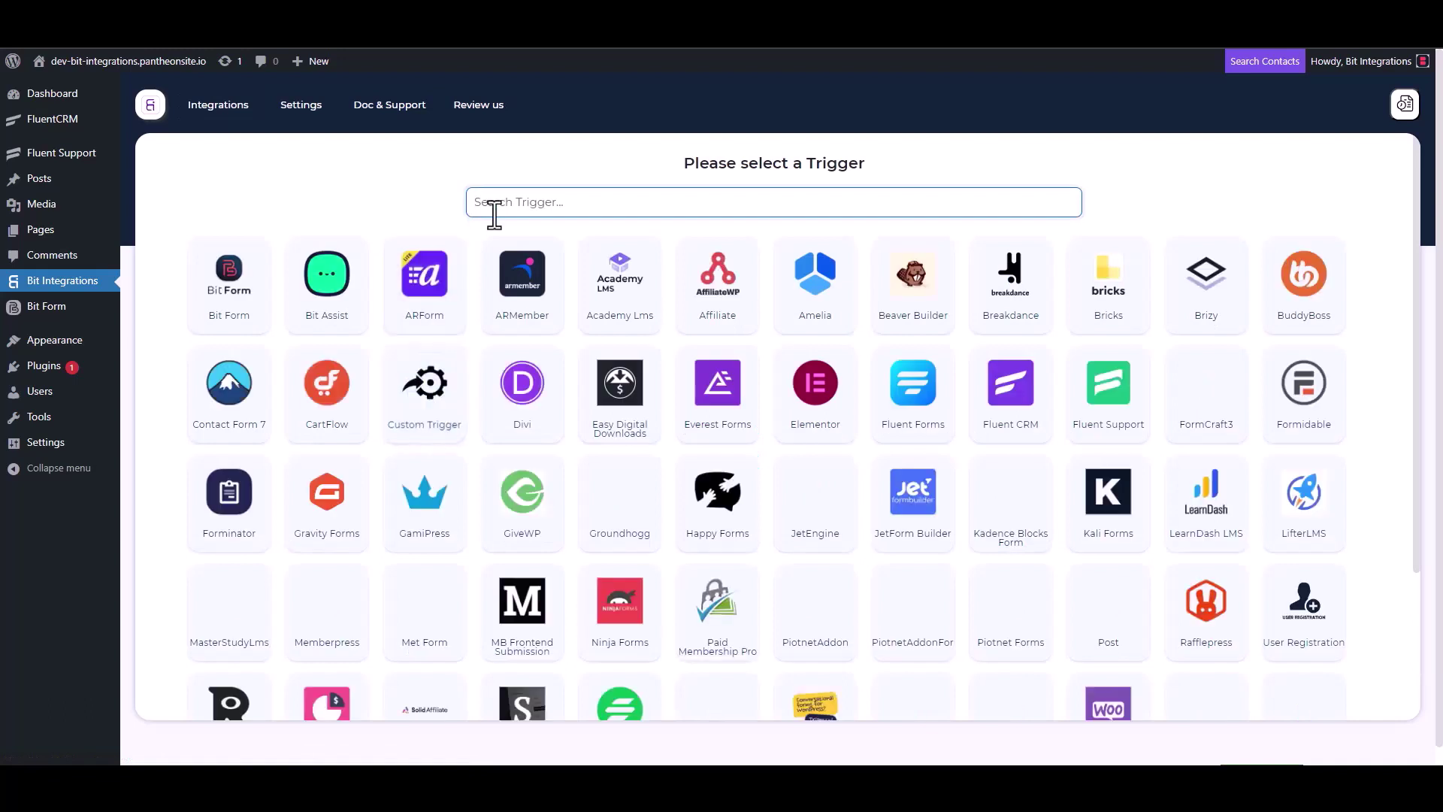
Select Fluent Support as the trigger, copy its webhook URL, and start fetching test data
click(1111, 414)
click(1026, 363)
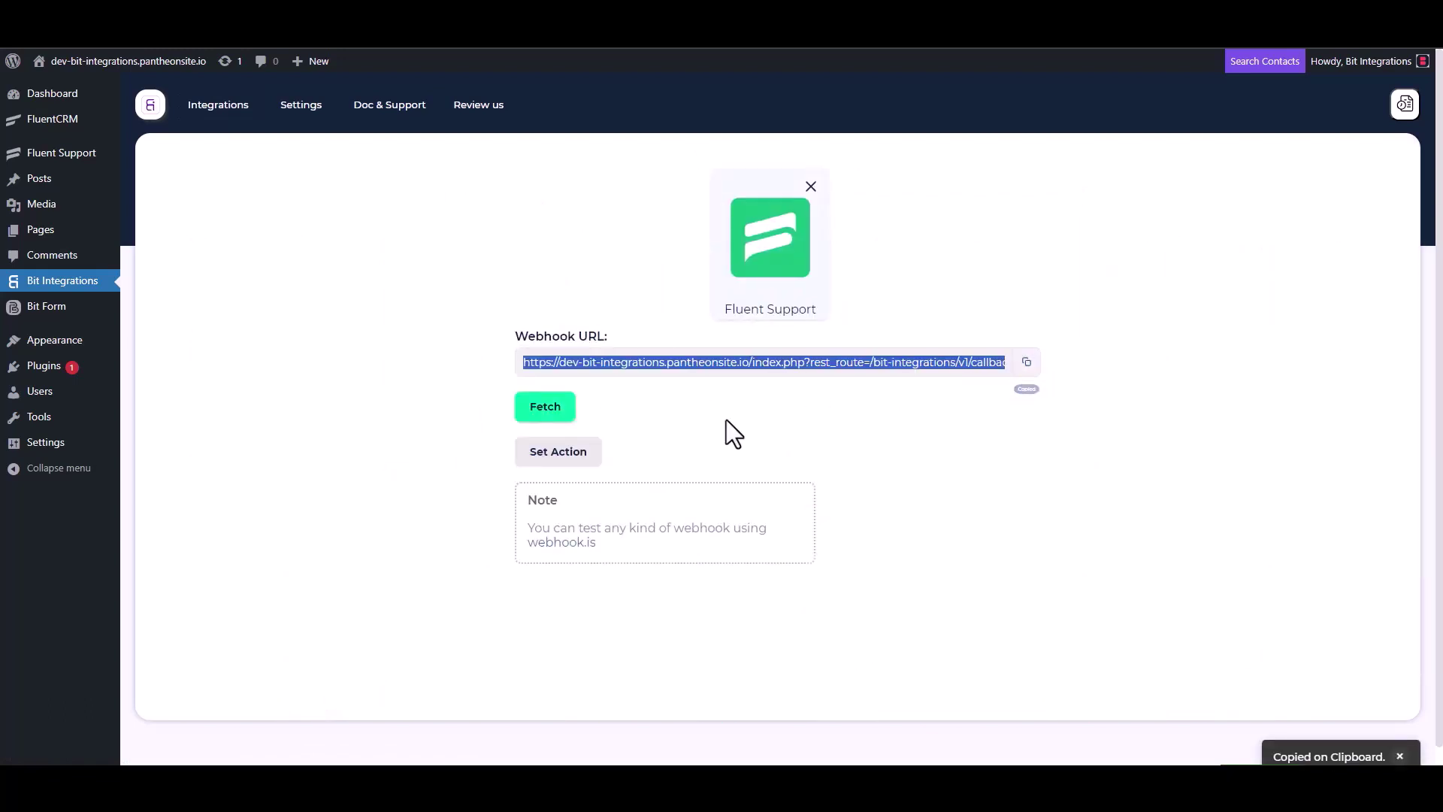
click(545, 410)
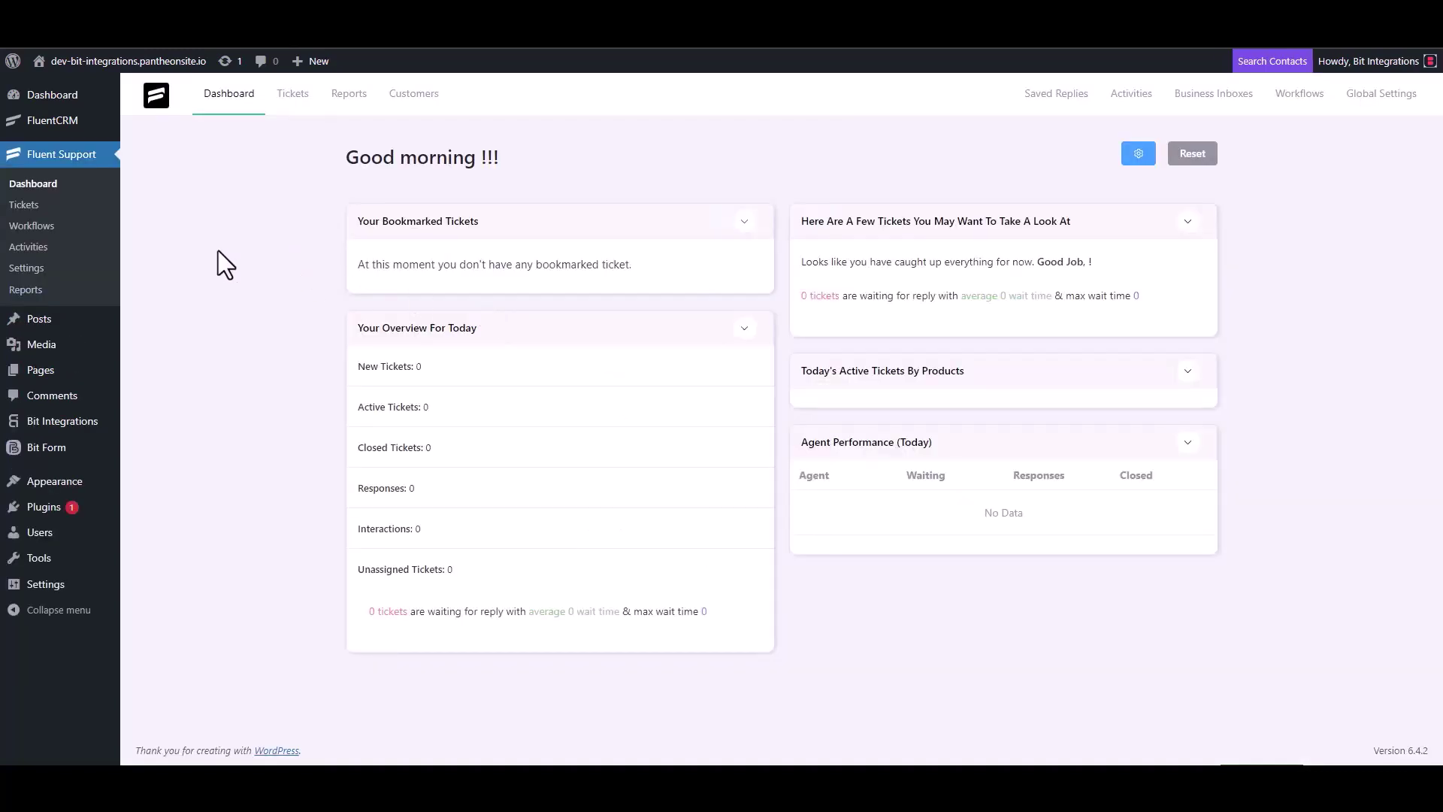
Create an automatic Fluent Support workflow named 'Bit Integrations' and open its editor
click(46, 225)
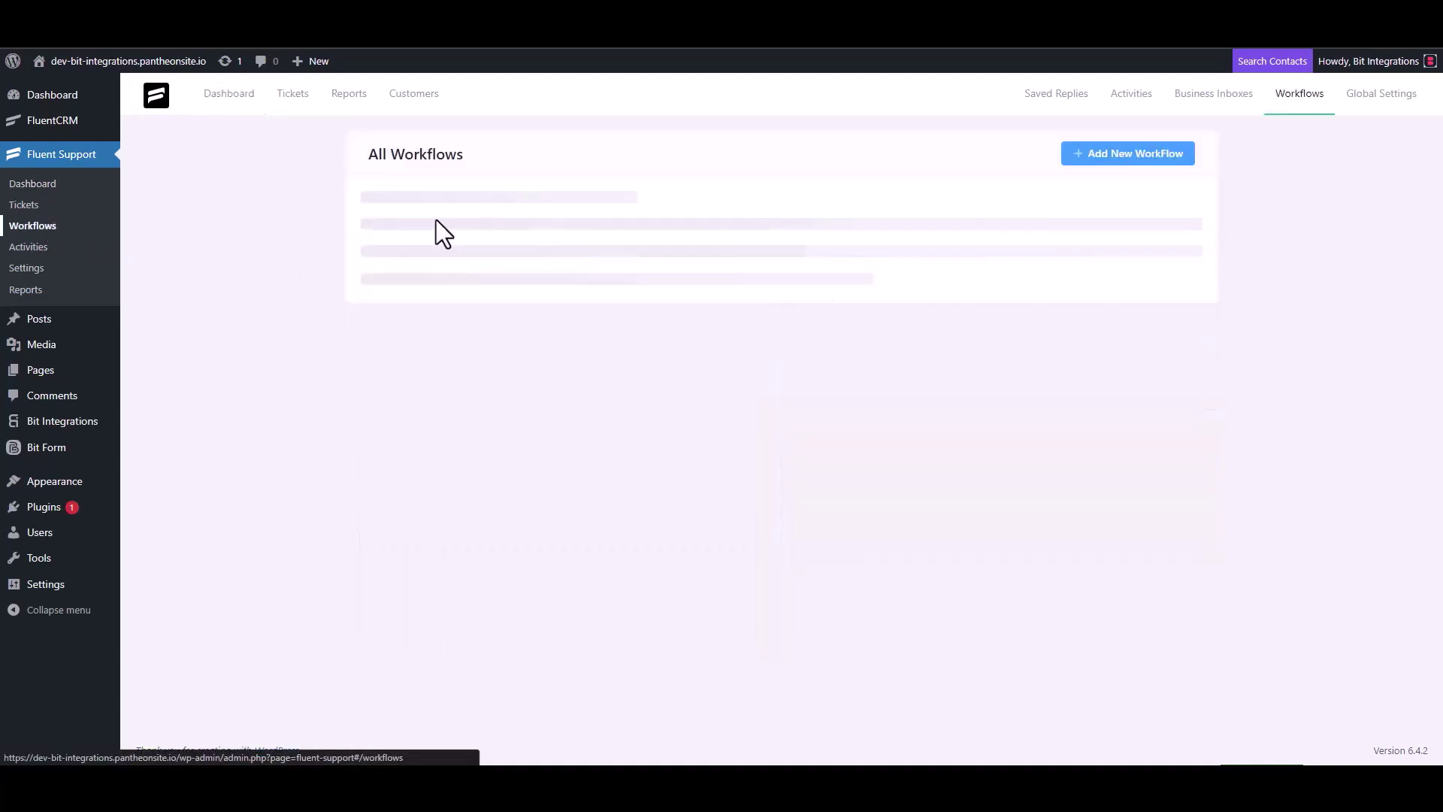
click(1105, 157)
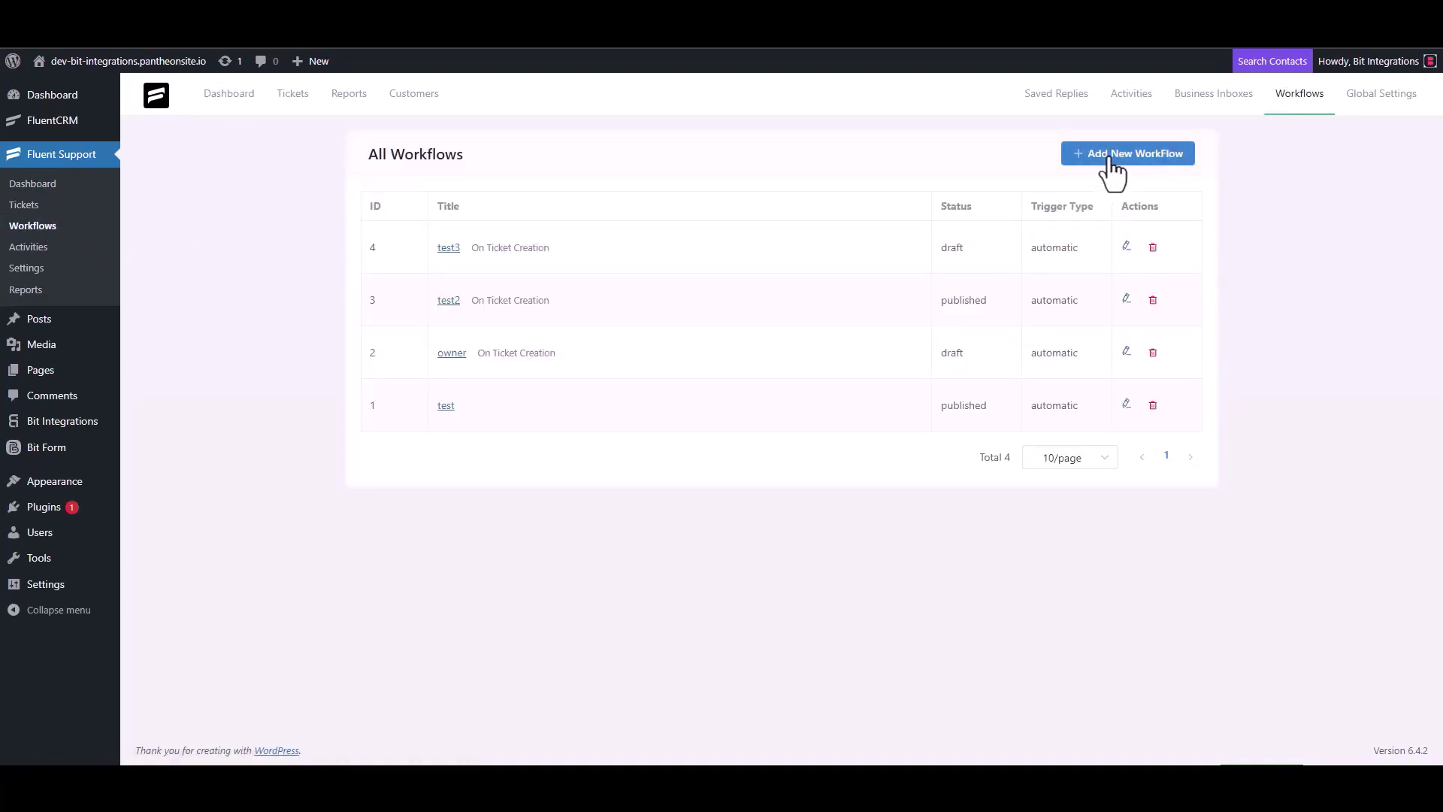
click(437, 178)
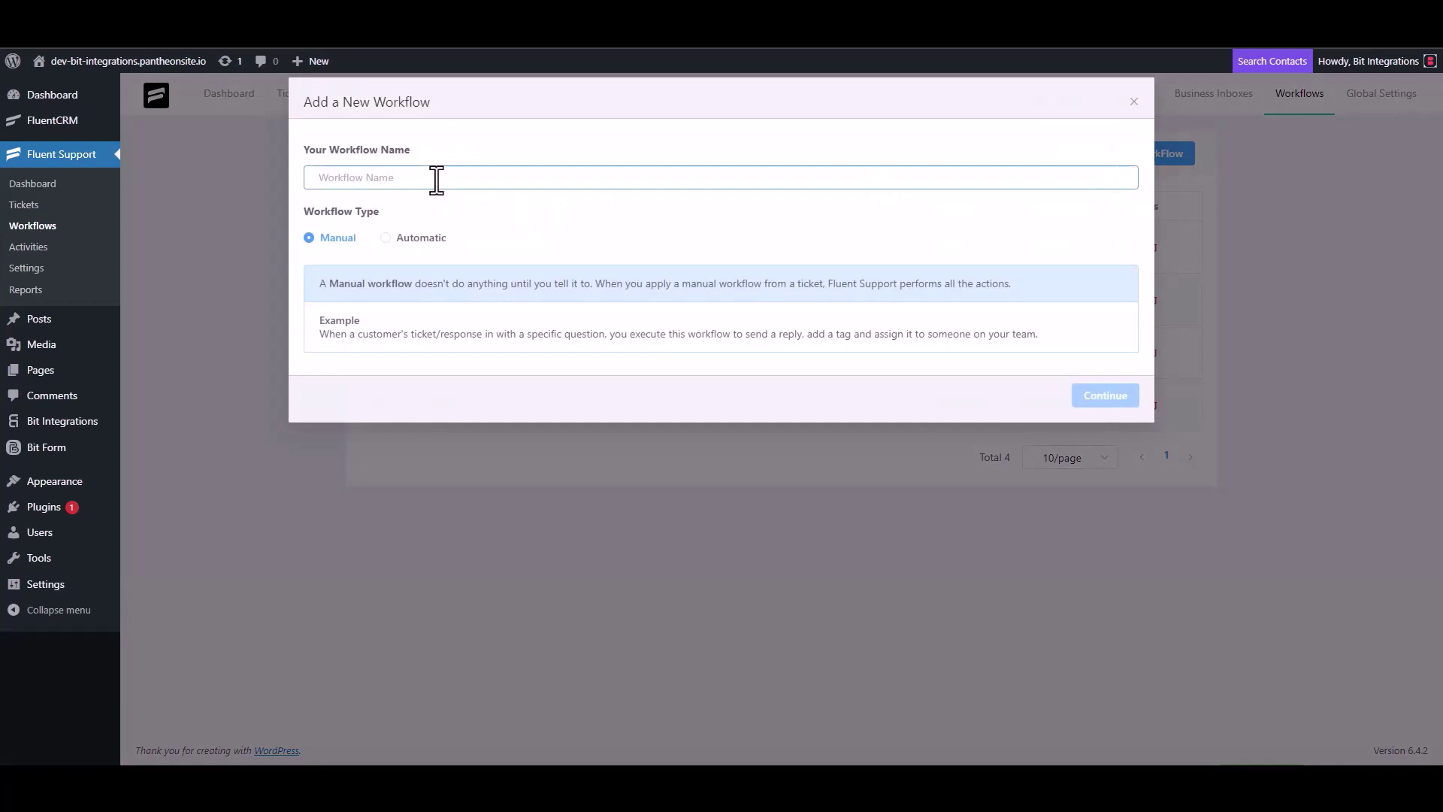
text(Bit)
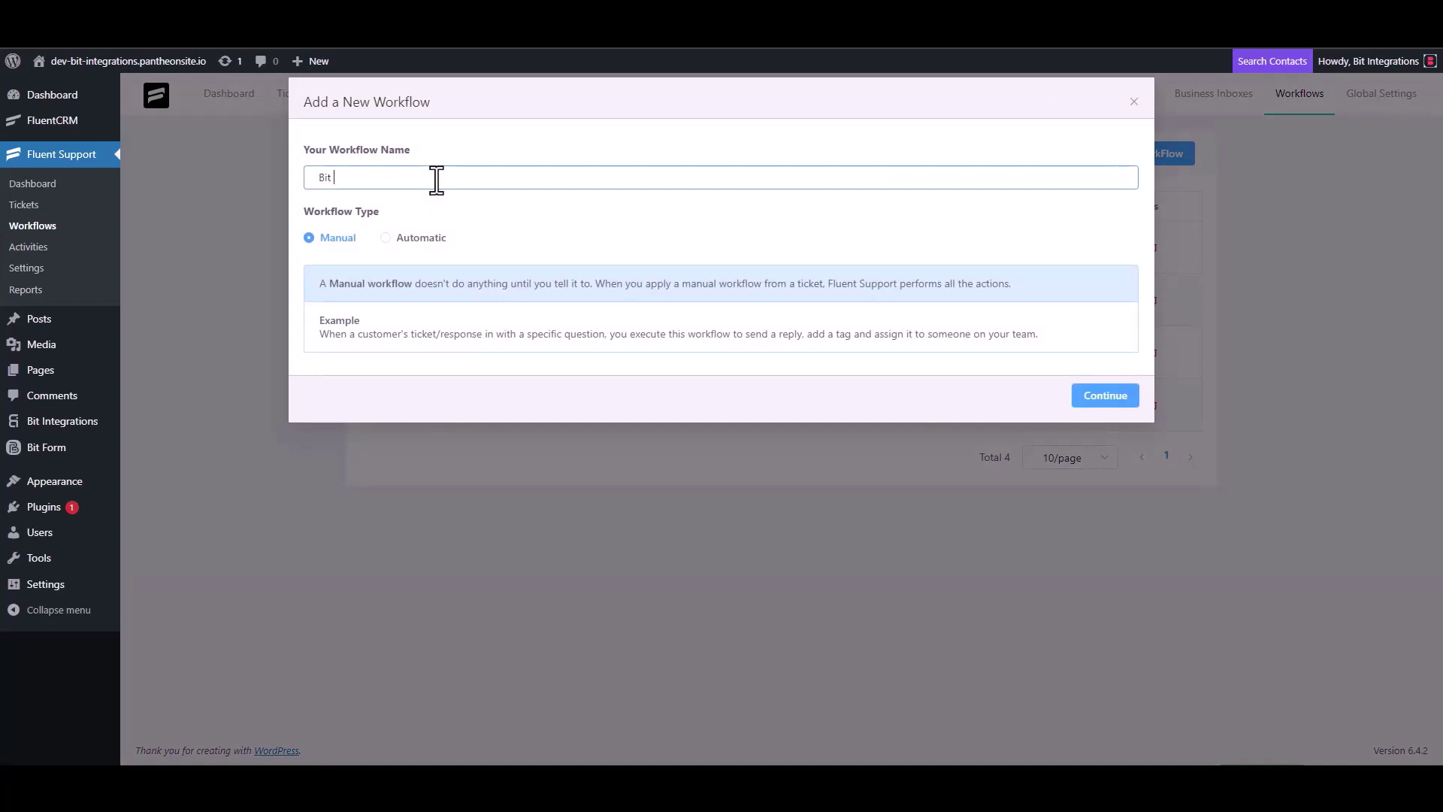
text( Integrations)
click(402, 239)
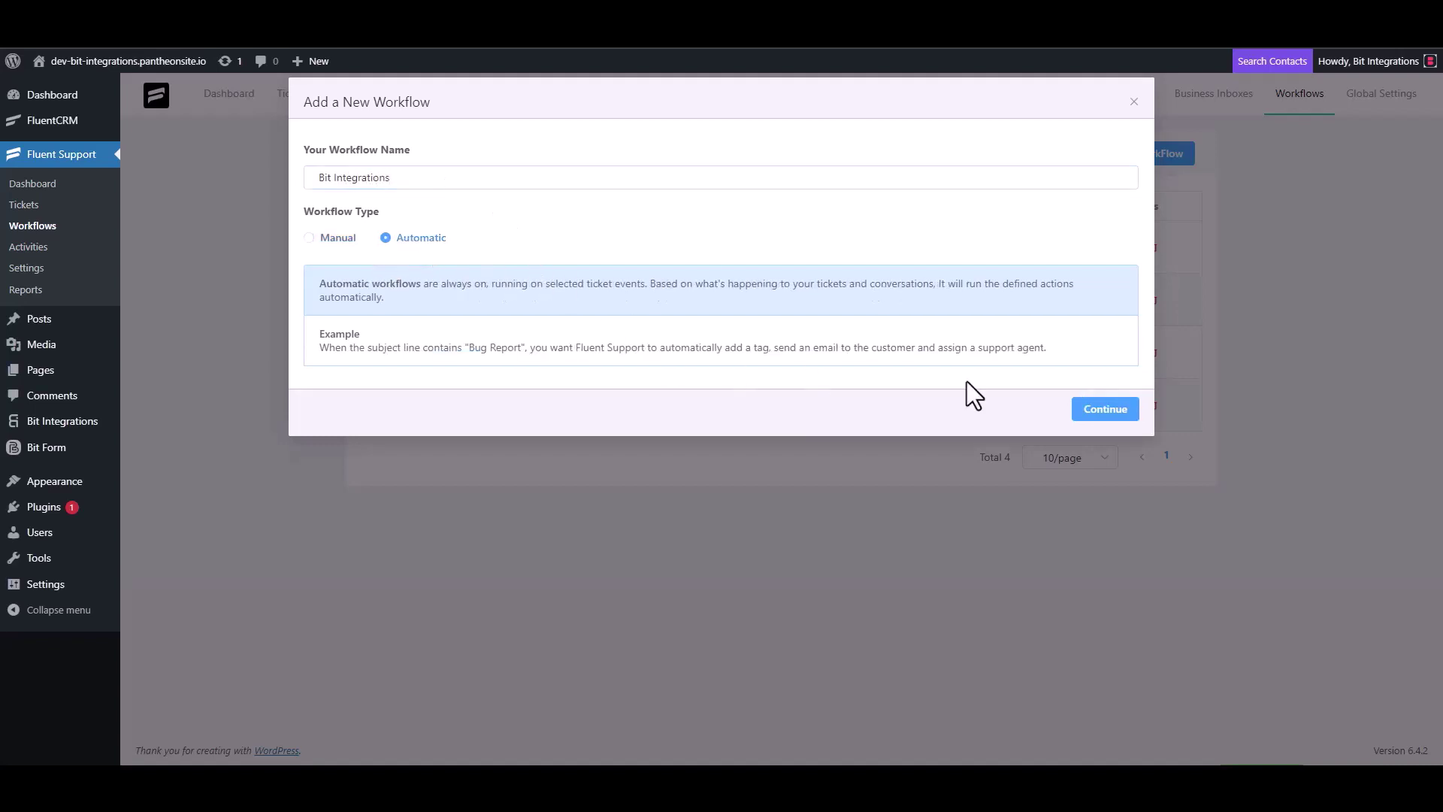
click(1103, 410)
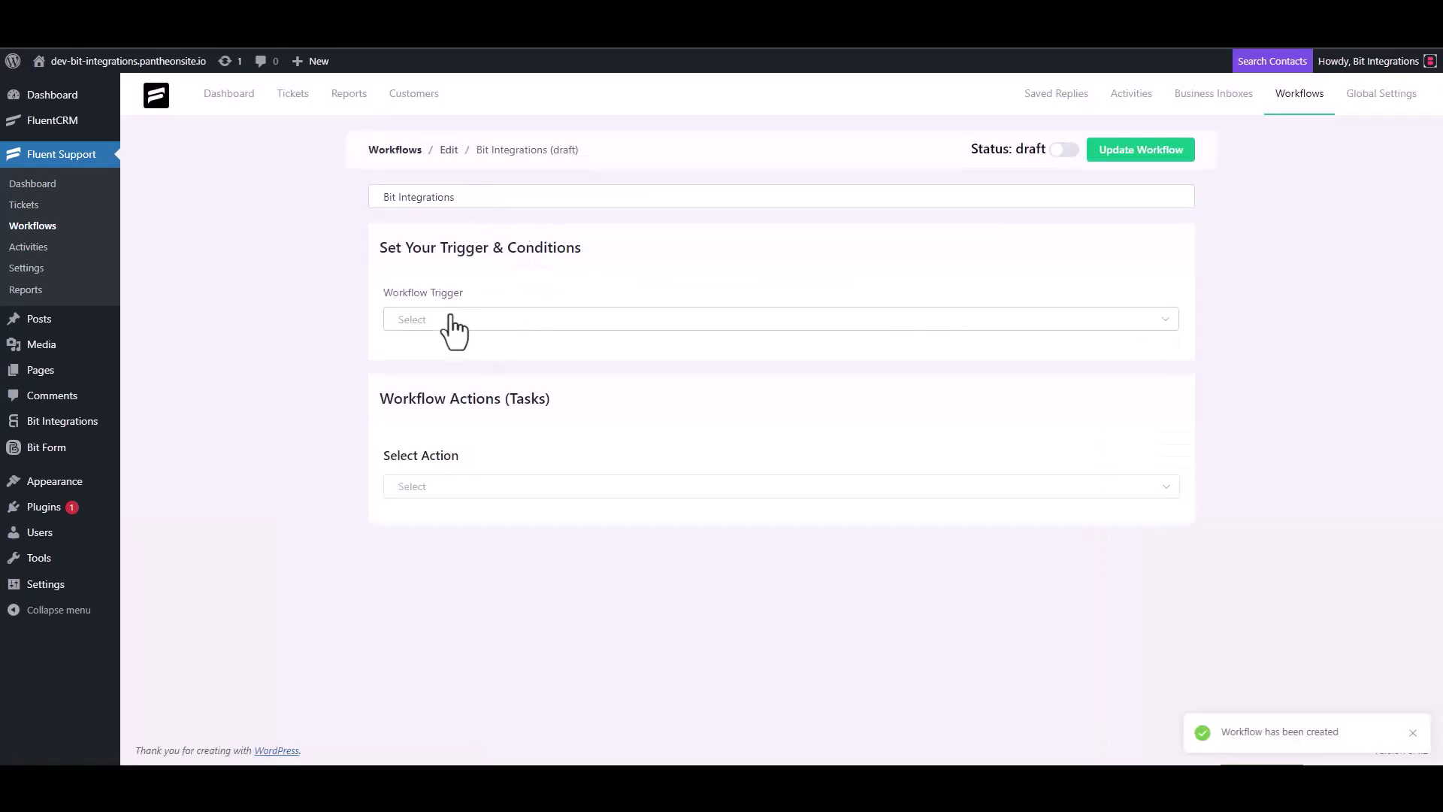
Trigger the workflow on ticket creation with an Outgoing Webhook action using the copied URL
click(450, 319)
click(444, 360)
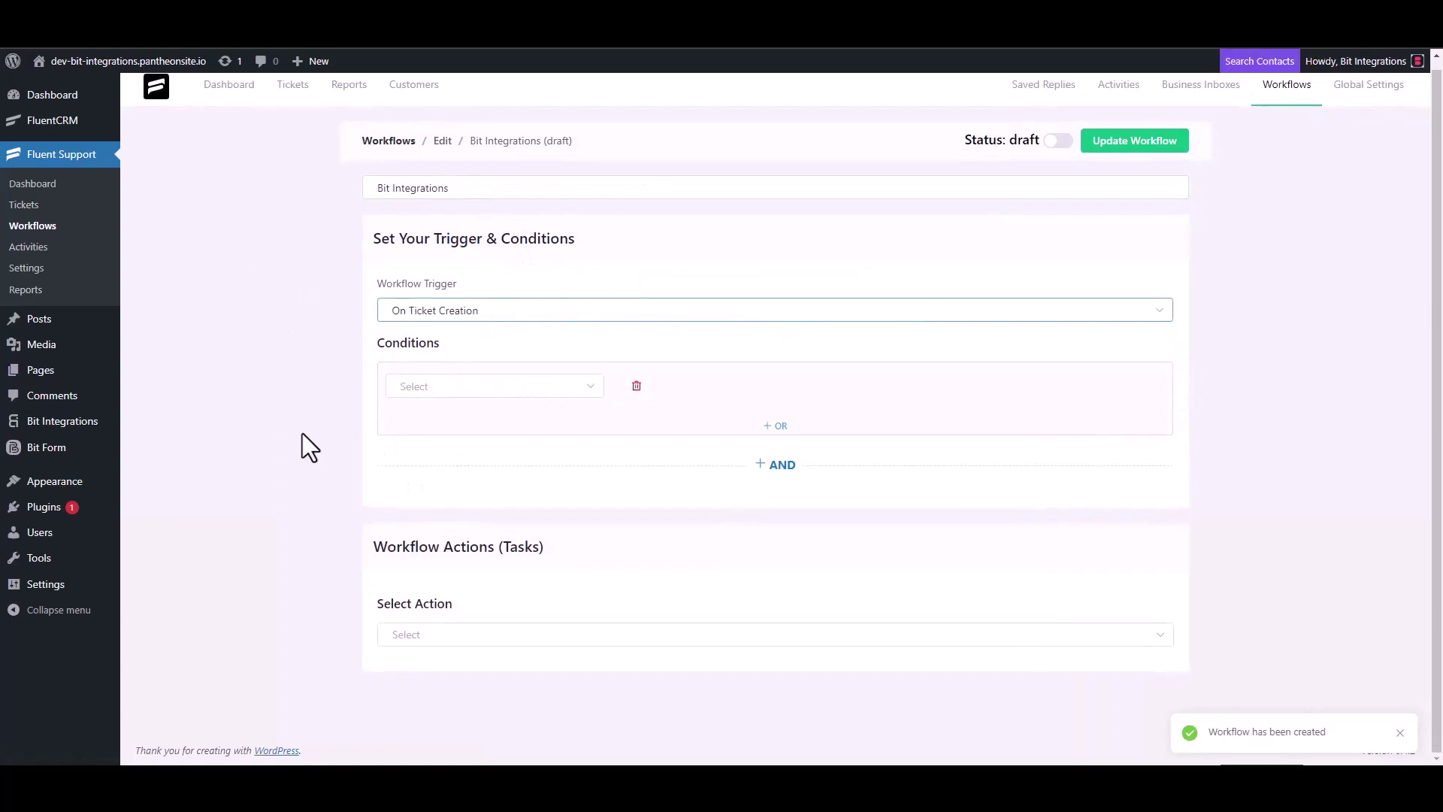
click(421, 634)
scroll(451, 511, down, 3)
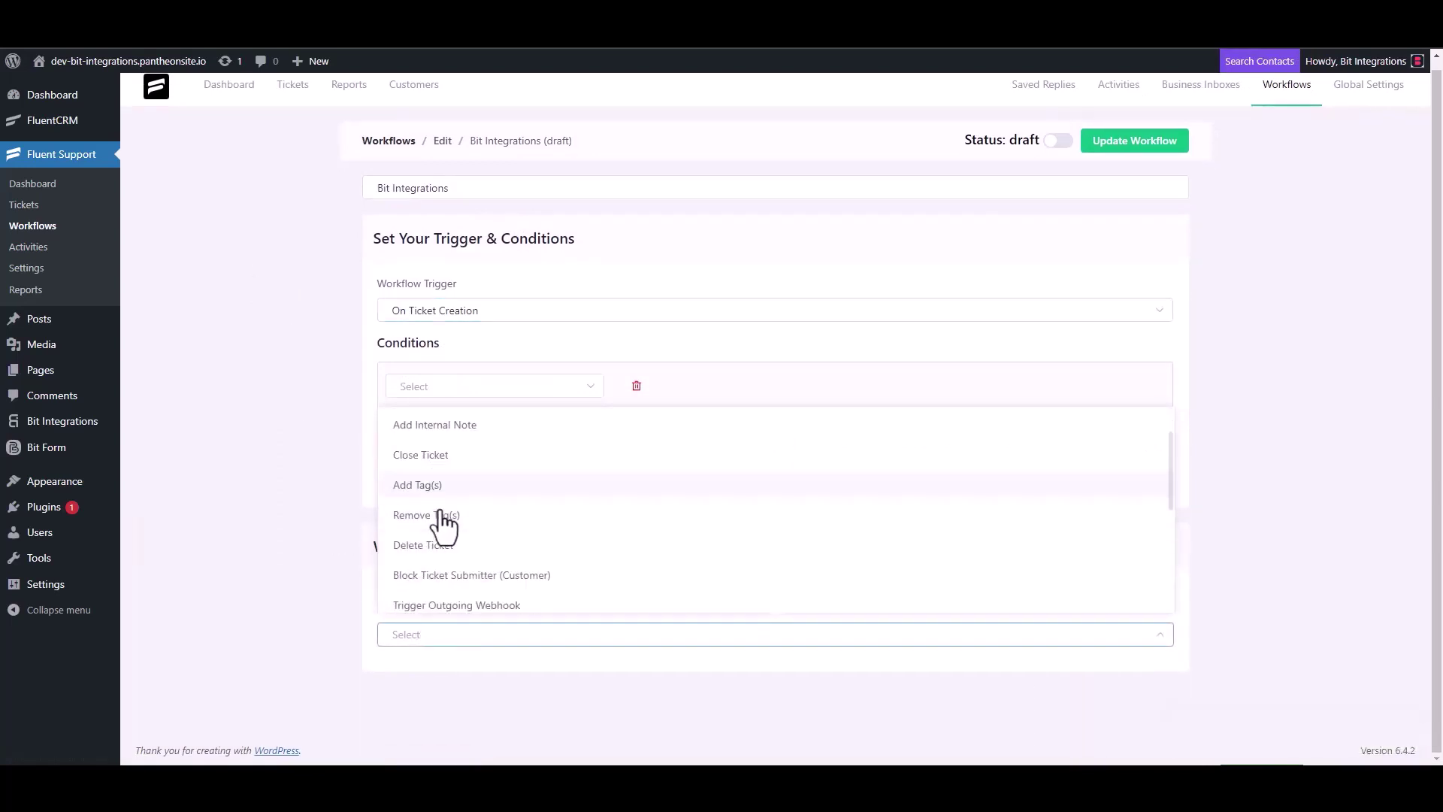
click(497, 428)
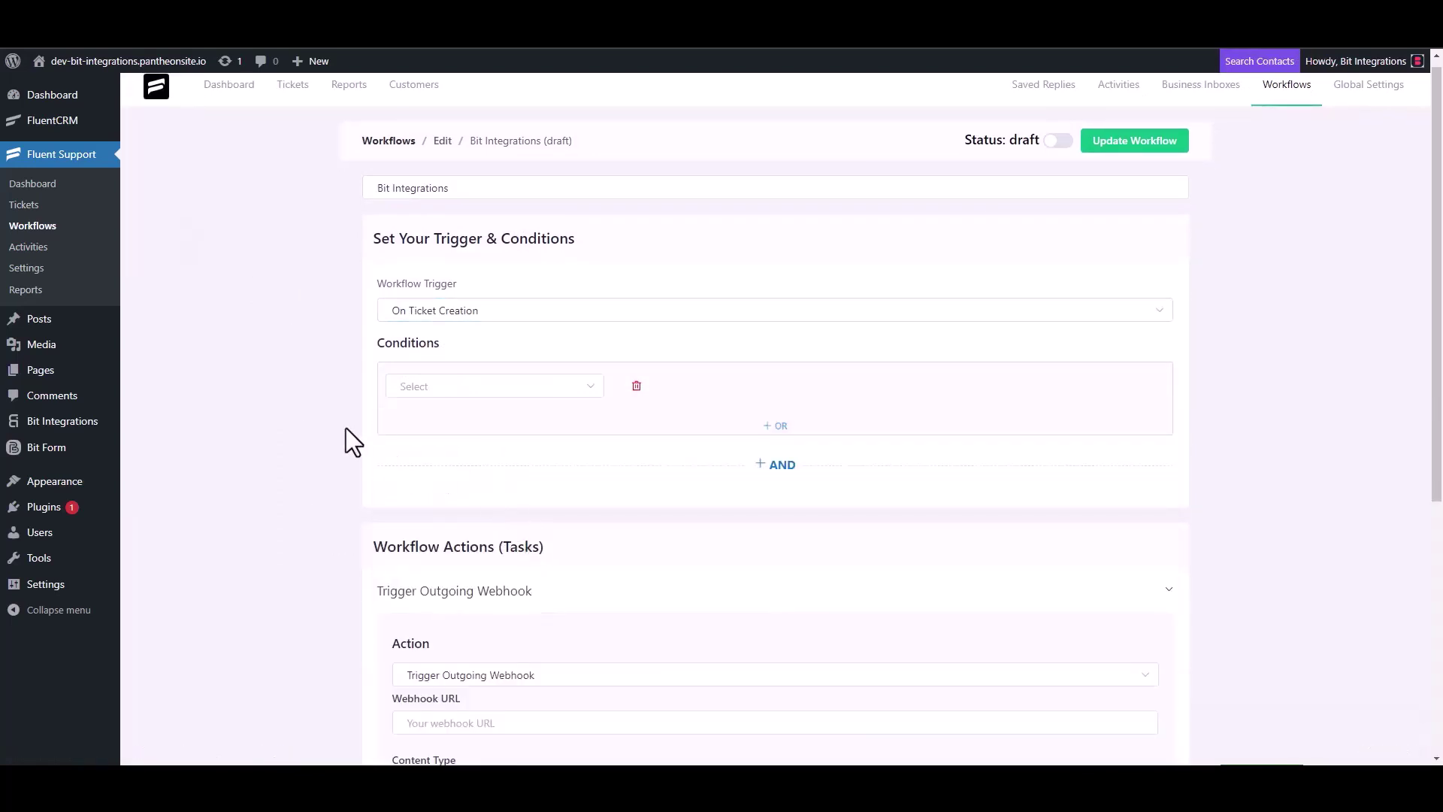
scroll(346, 427, down, 4)
click(489, 429)
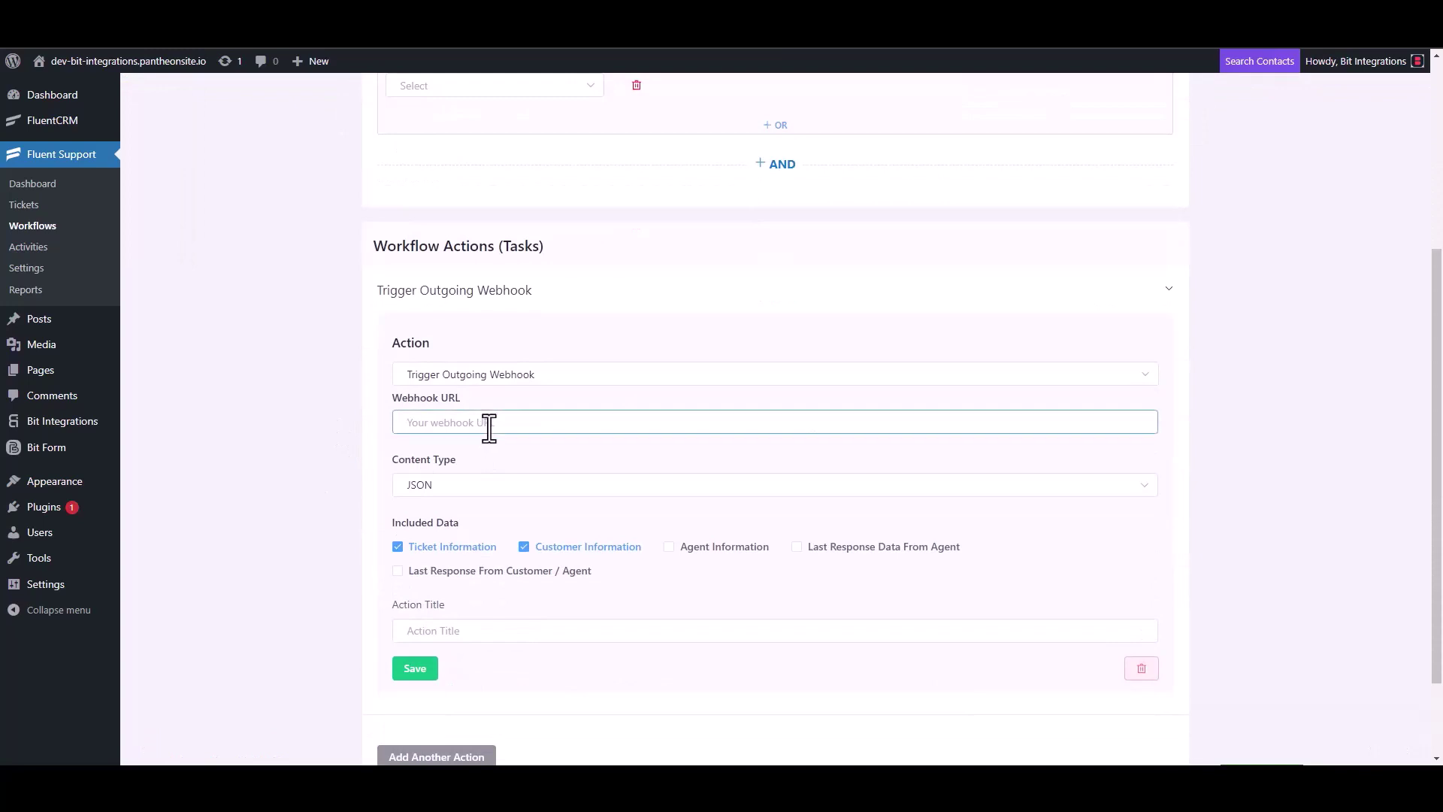
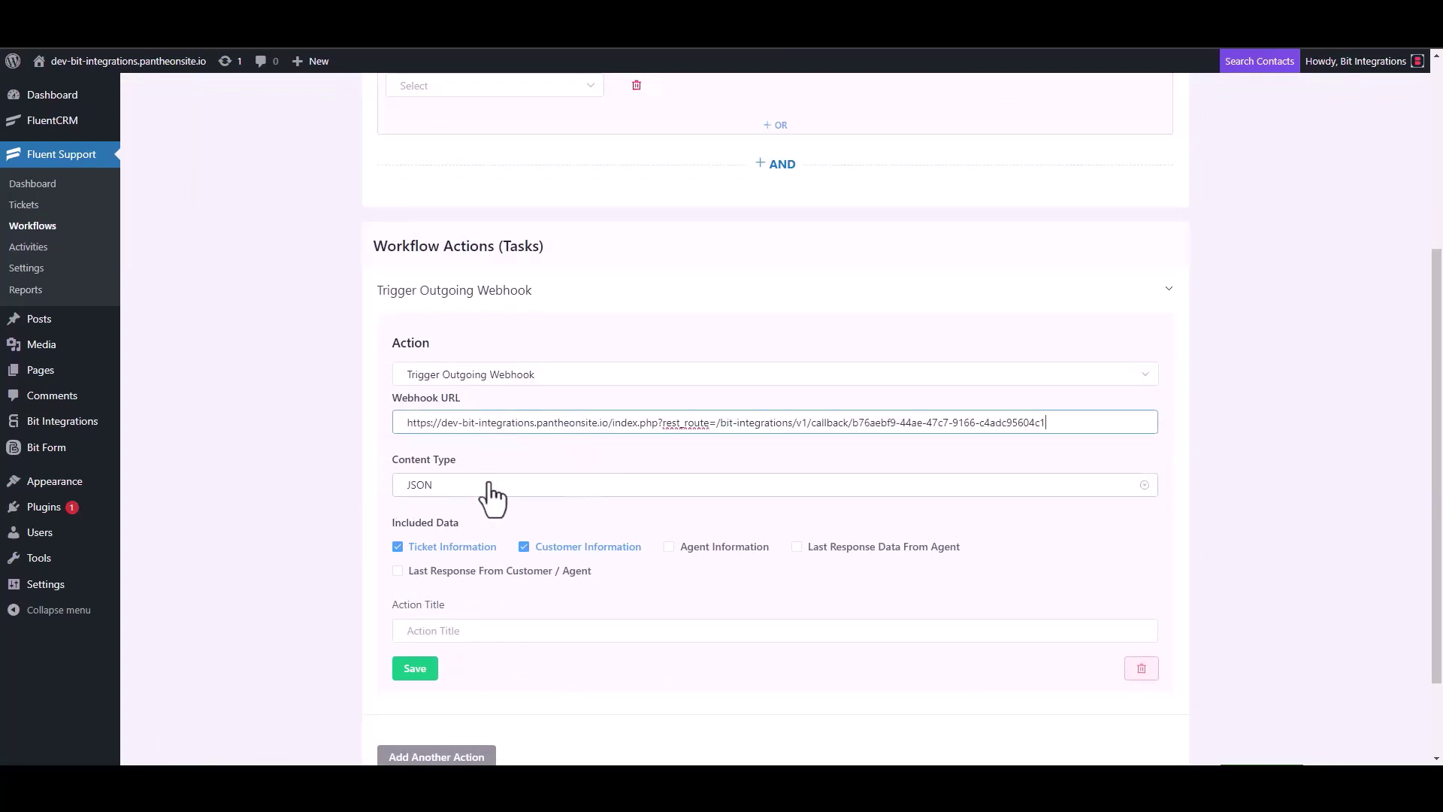
Title the webhook action 'Bit Integrations', save it, and publish the workflow
scroll(492, 497, down, 2)
click(450, 522)
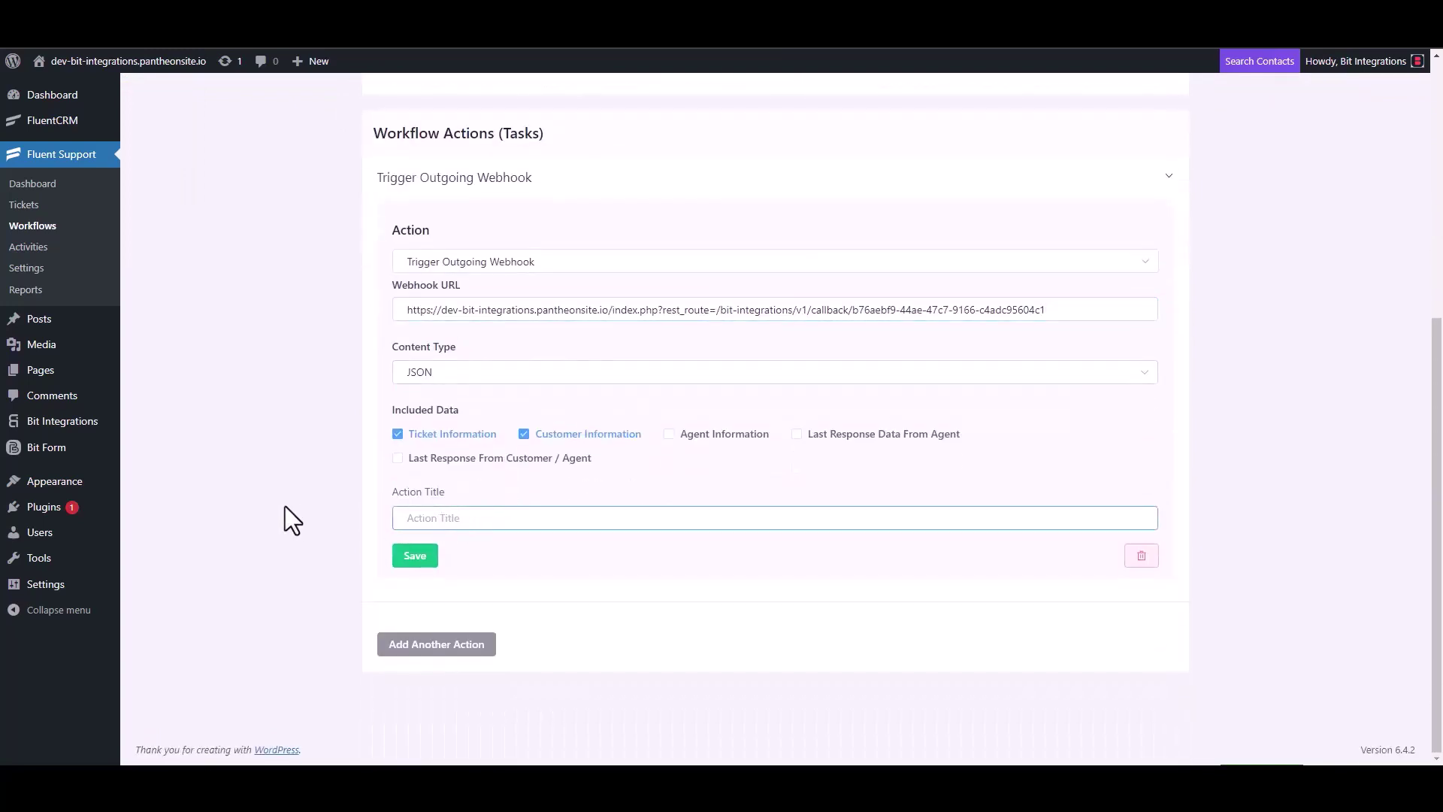
text(Bit Integrations)
click(414, 557)
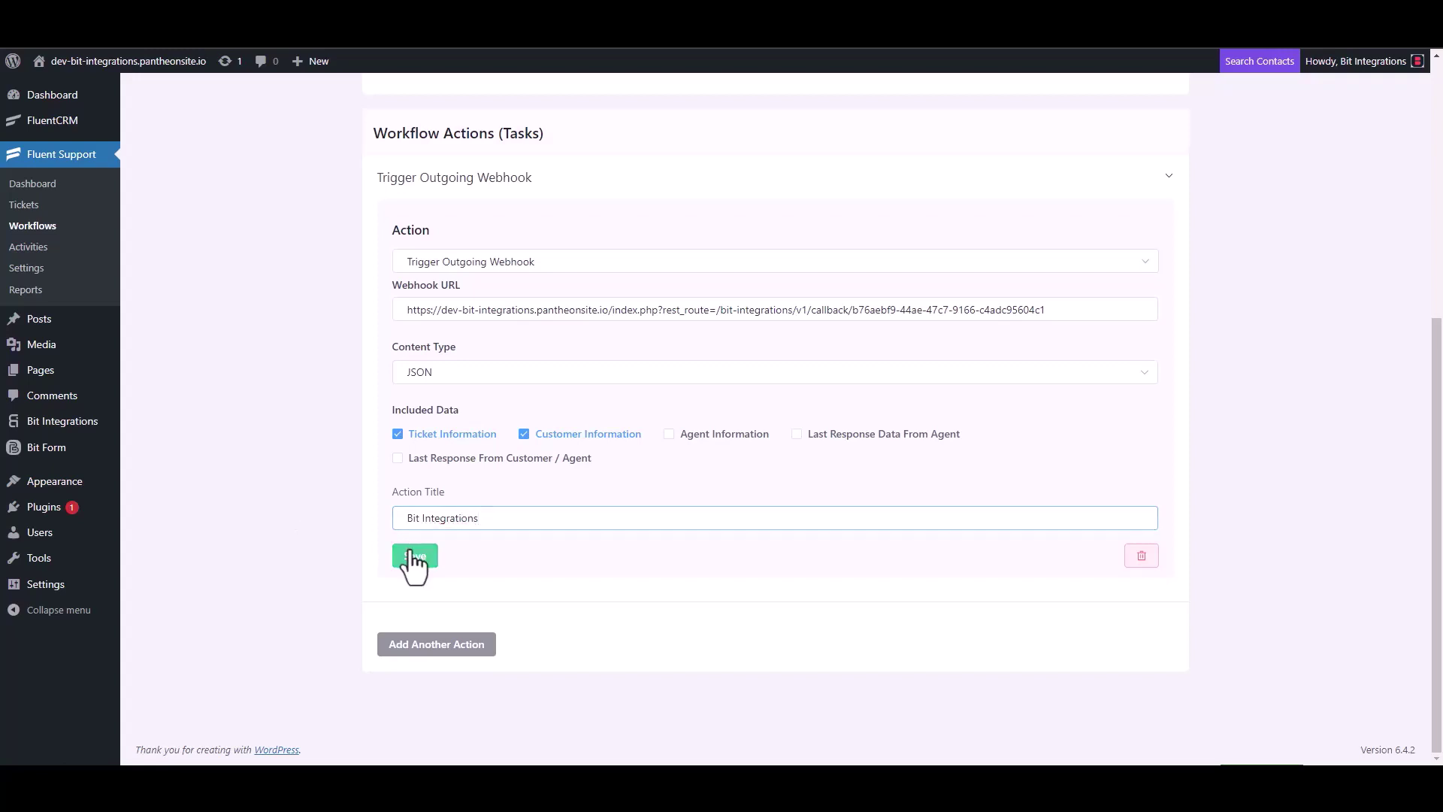
click(1060, 139)
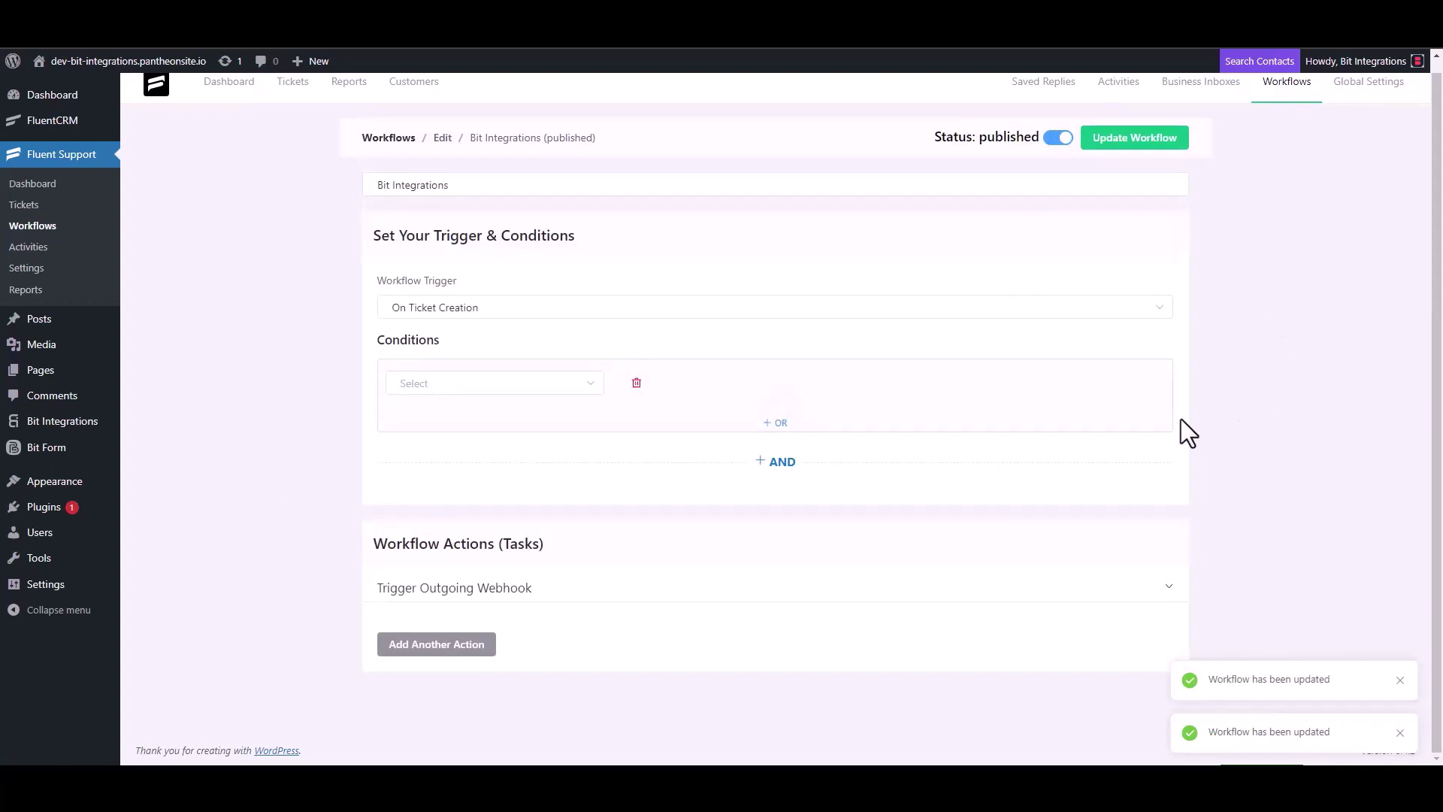
Start a new ticket for a newly created contact with first name 'test' and the contact's e-mail
click(37, 213)
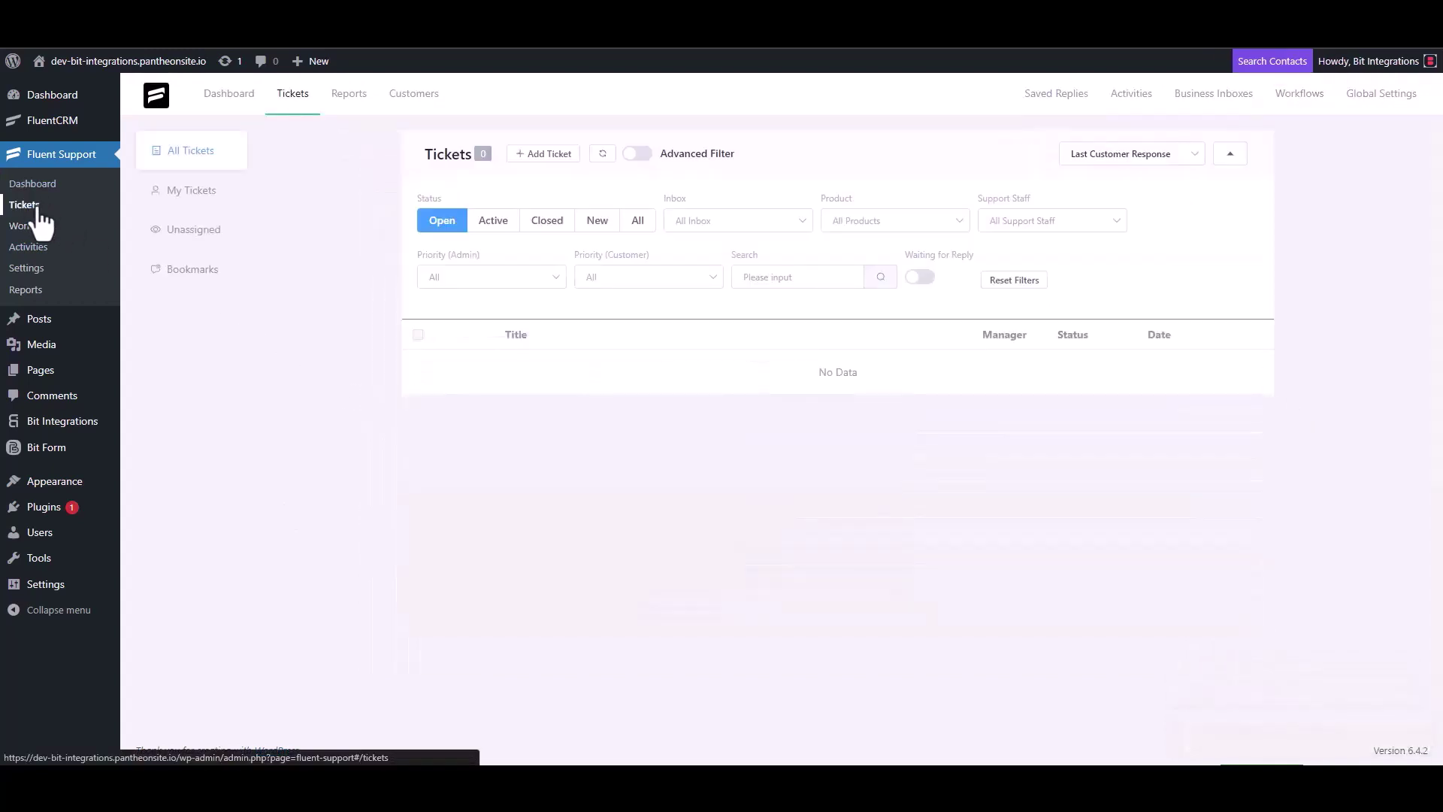
click(541, 155)
click(591, 195)
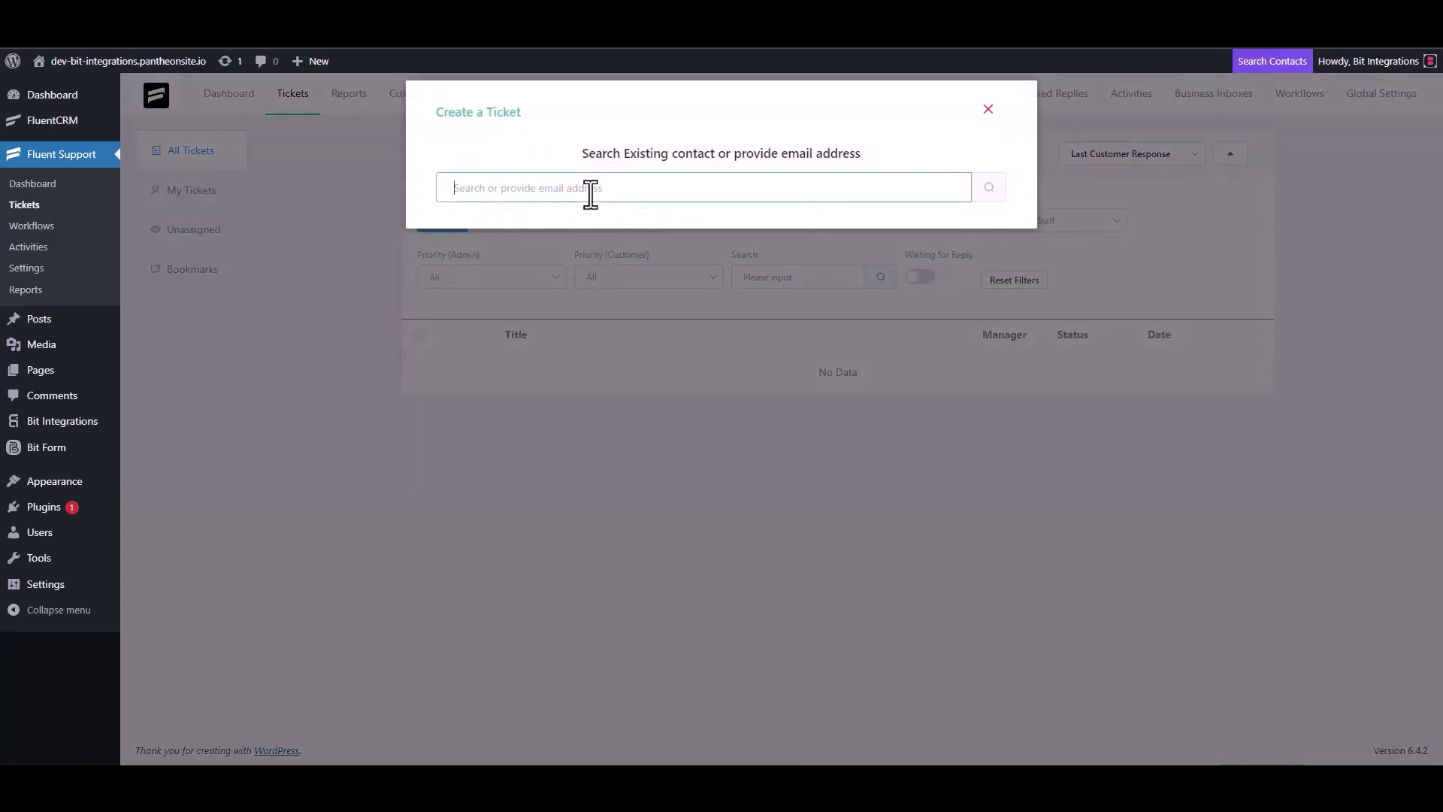
text(test@gmail.com)
click(989, 190)
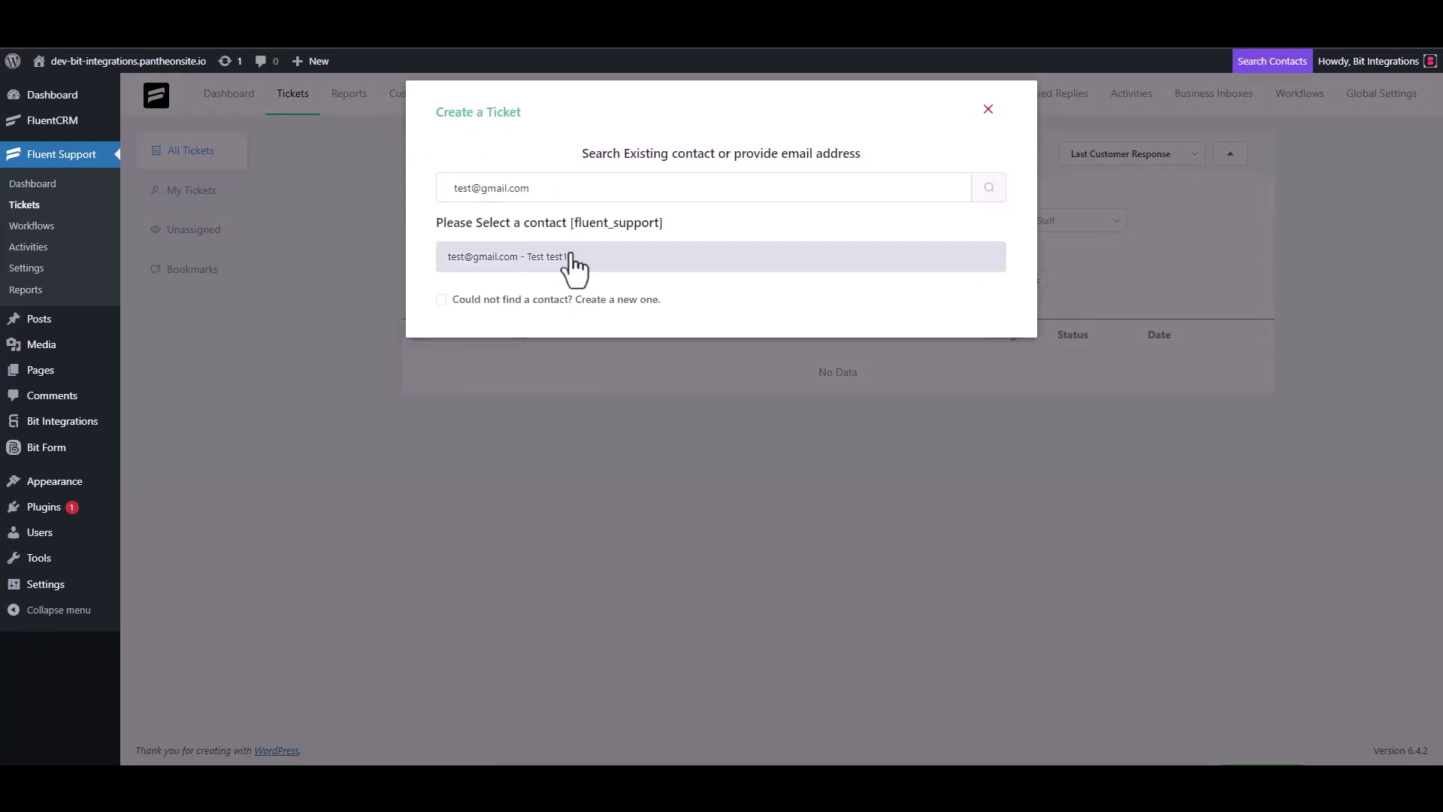
click(444, 299)
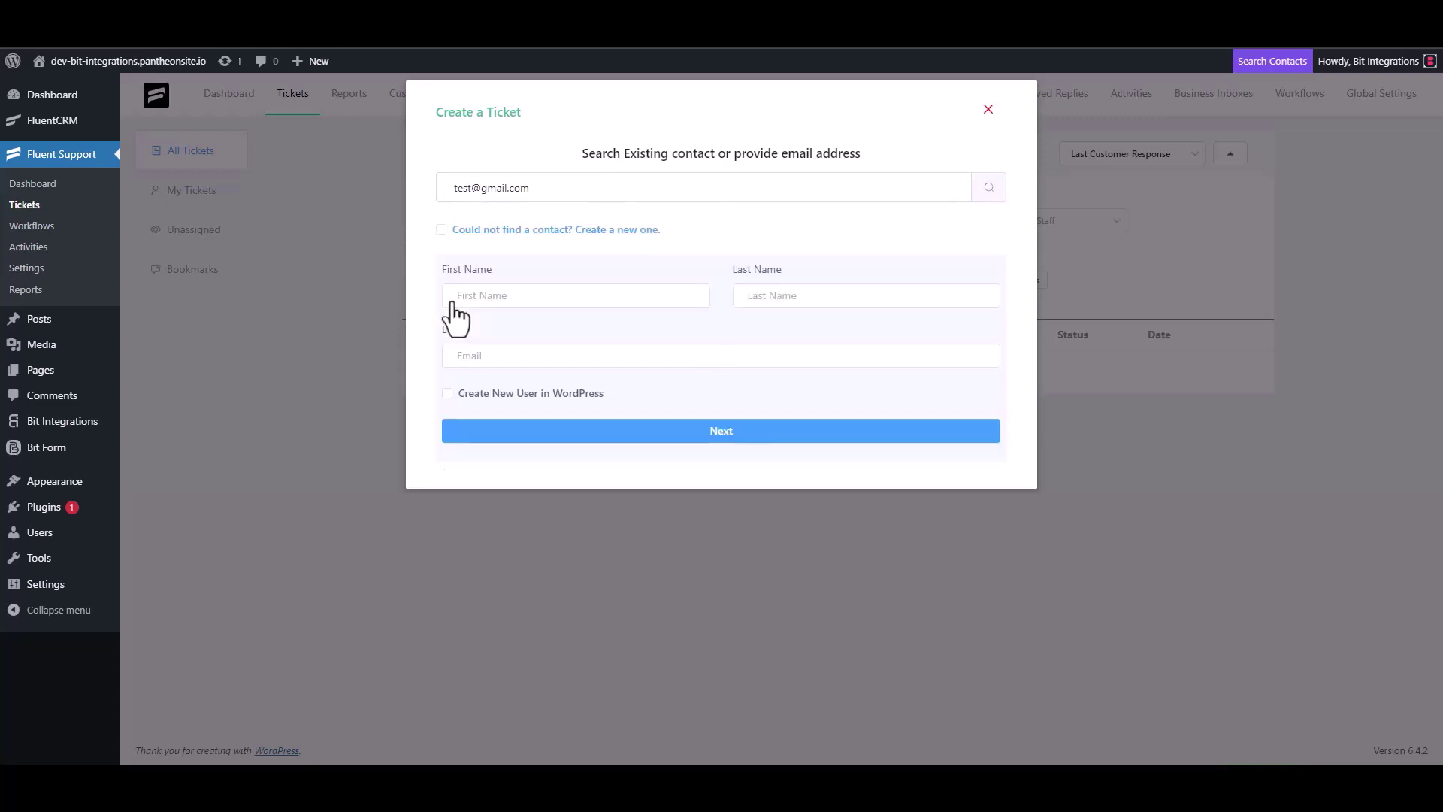
click(503, 304)
text(test3)
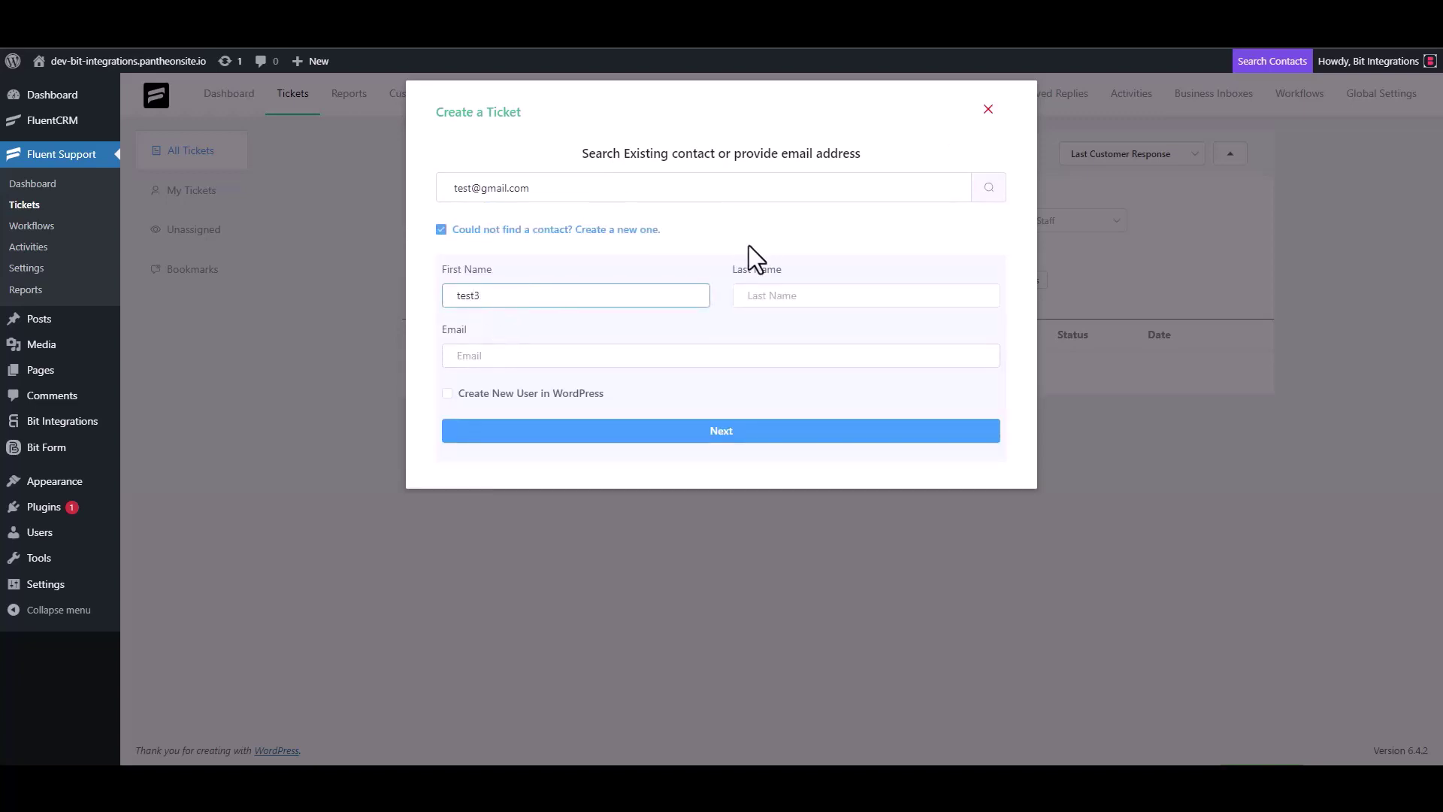
click(512, 360)
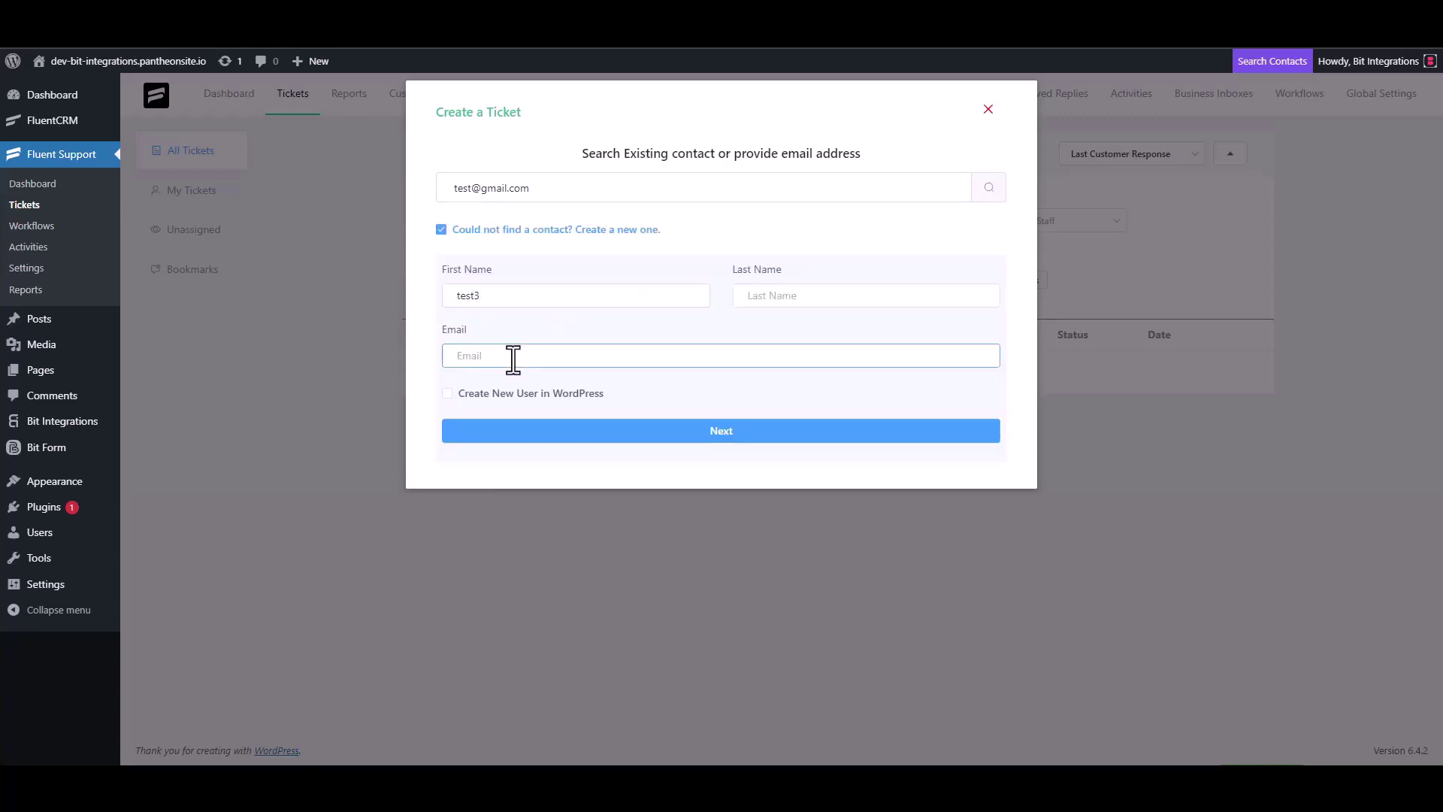
text(test3@gmail.com)
click(737, 430)
Give the ticket subject 'test' and details 'test', then create it
click(526, 271)
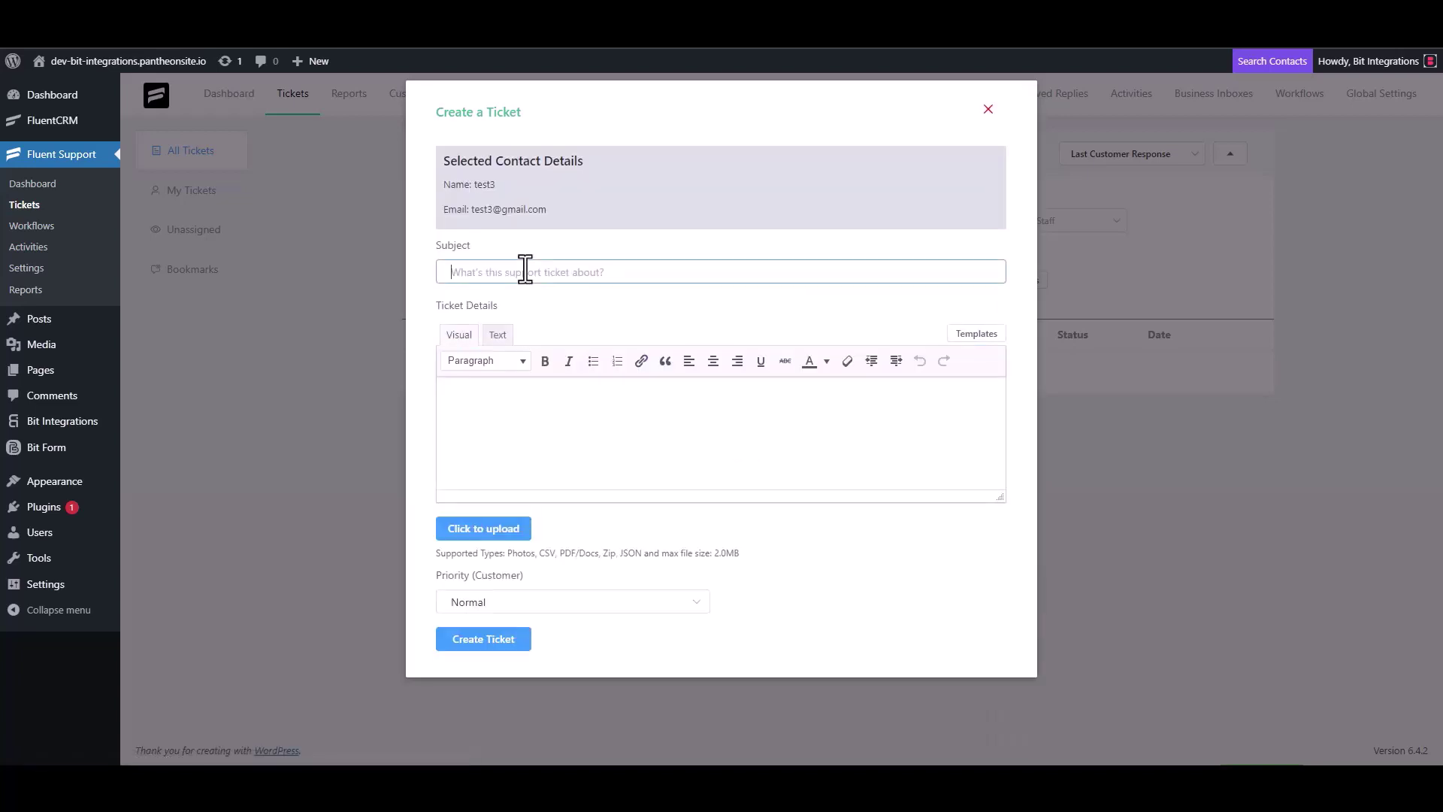
text(test)
click(509, 404)
text(test)
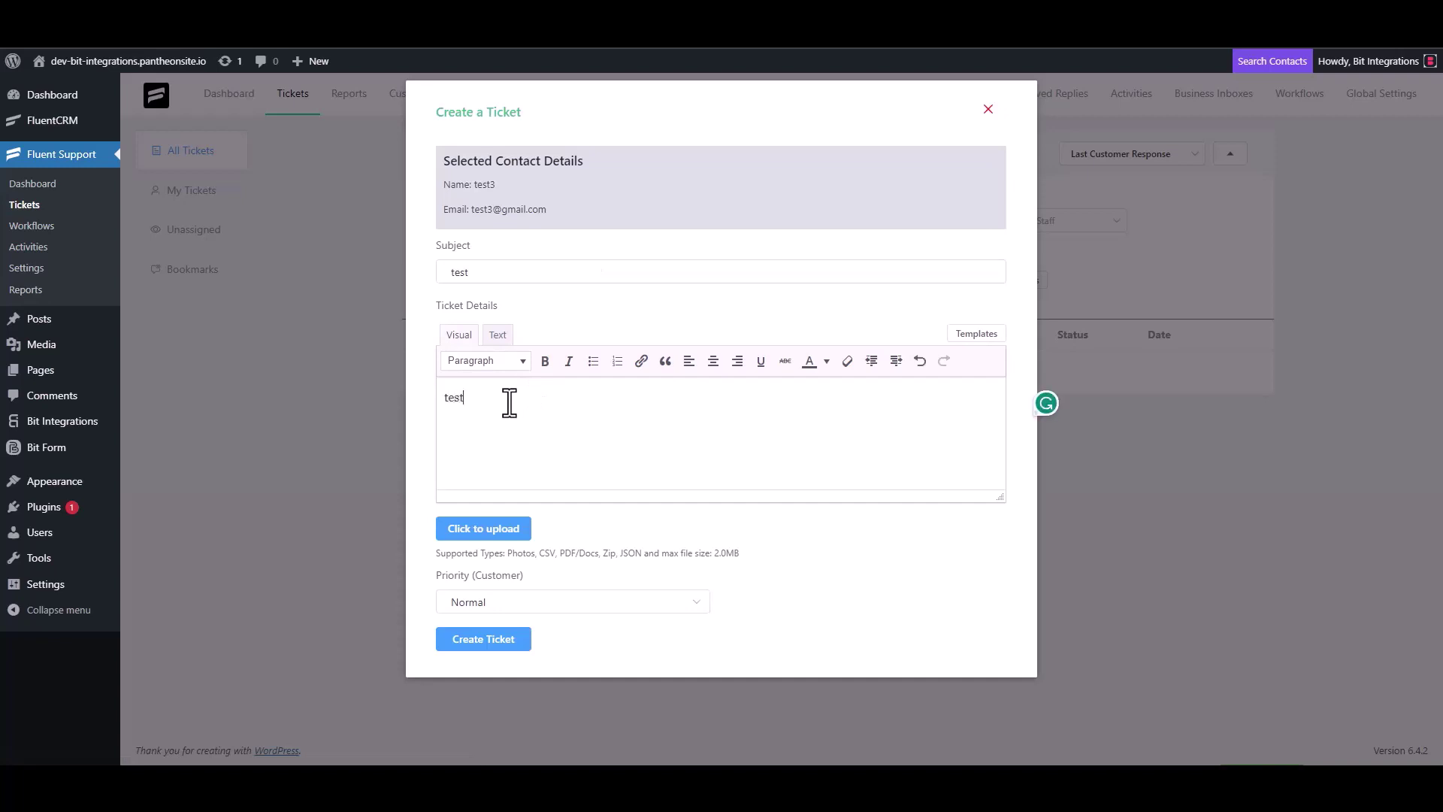
click(488, 637)
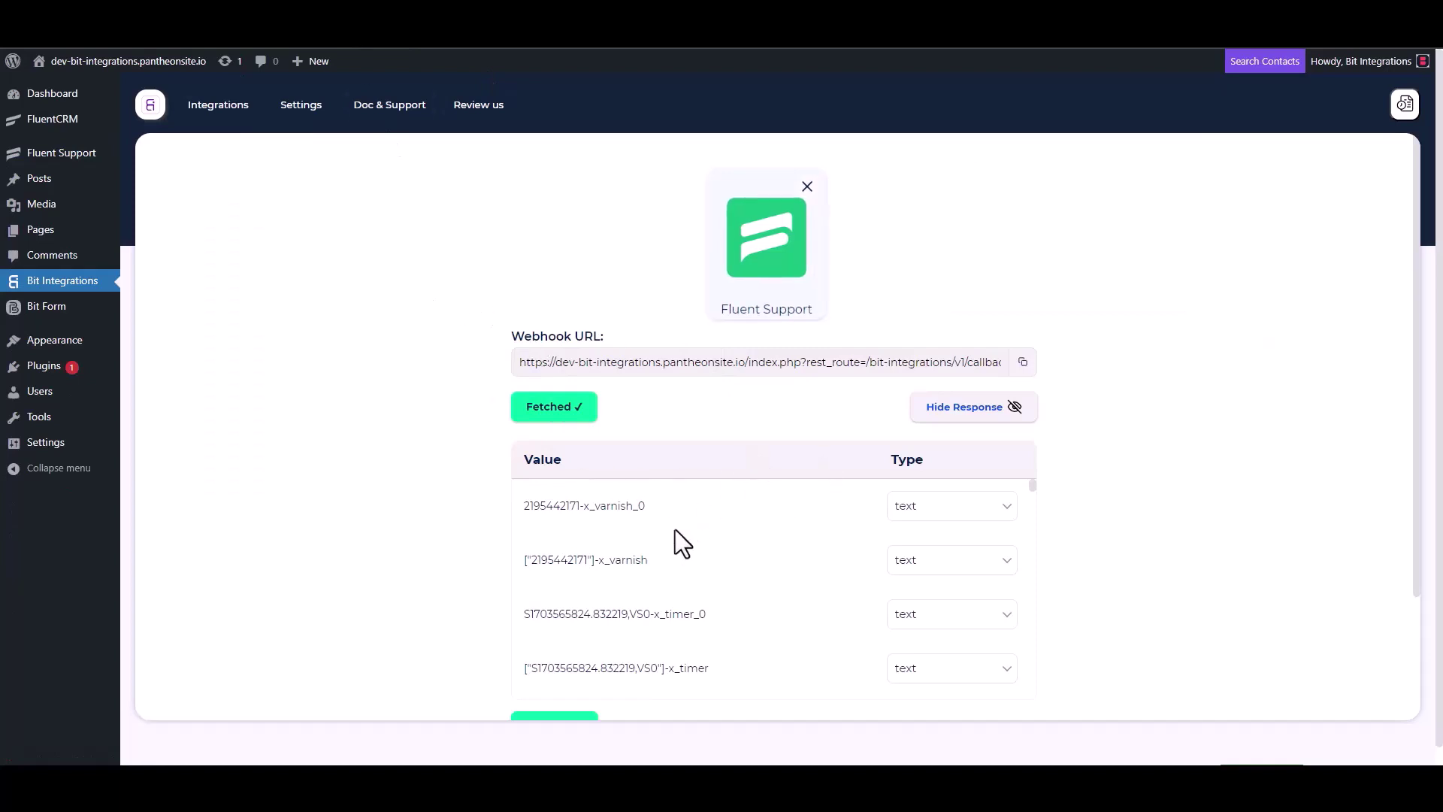
Review the fetched webhook fields, then pick SendFox from the action search
scroll(670, 541, down, 5)
scroll(469, 579, down, 3)
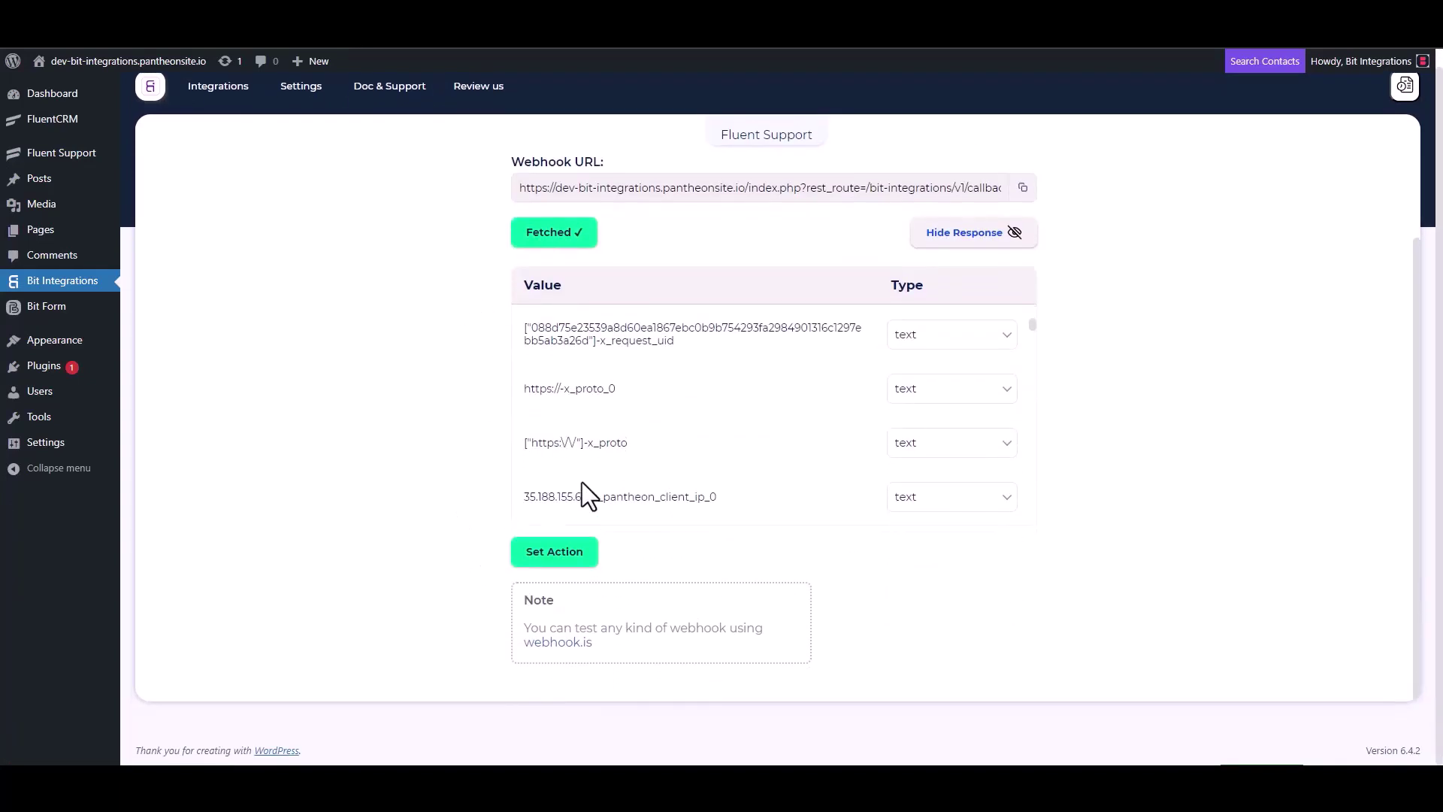
scroll(624, 443, down, 5)
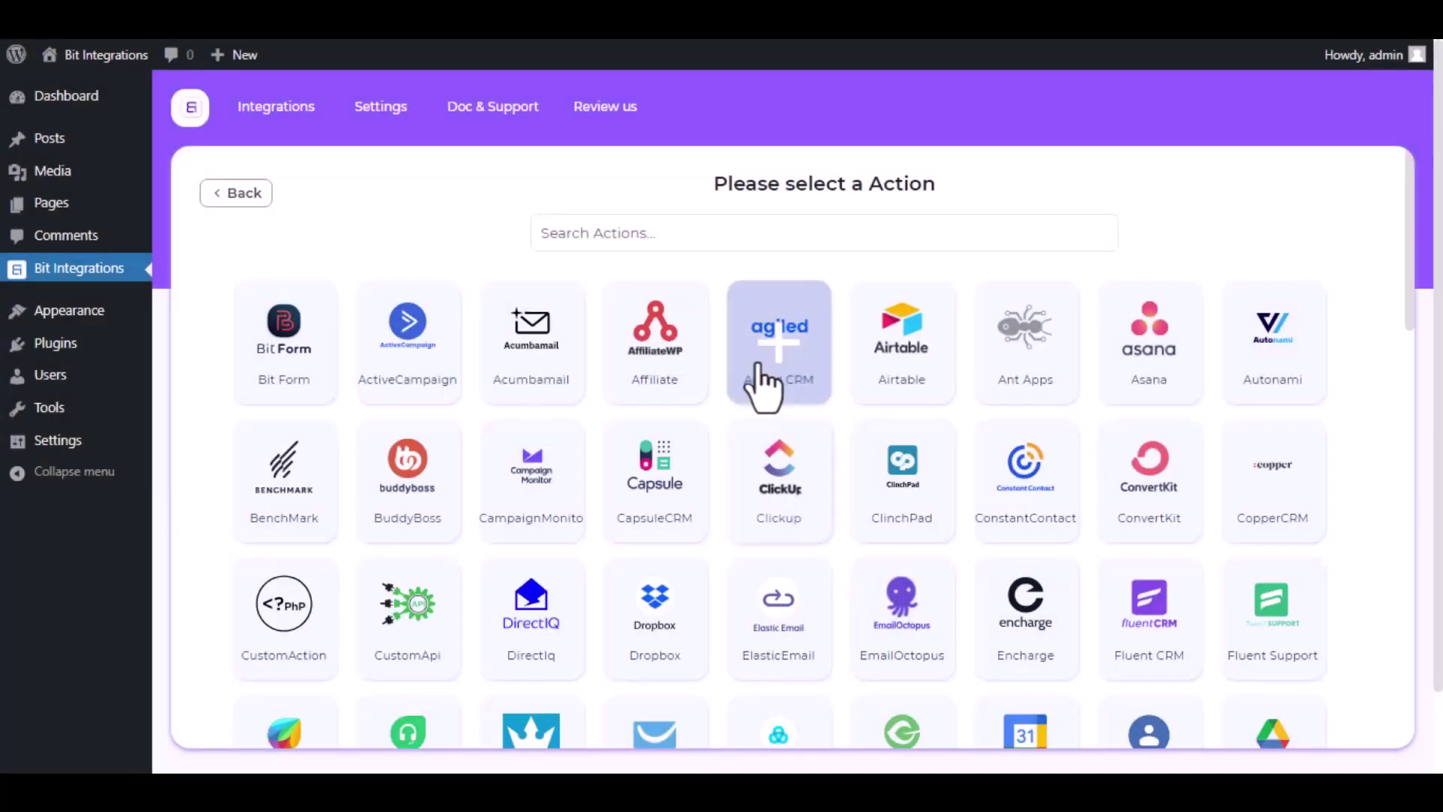
click(741, 234)
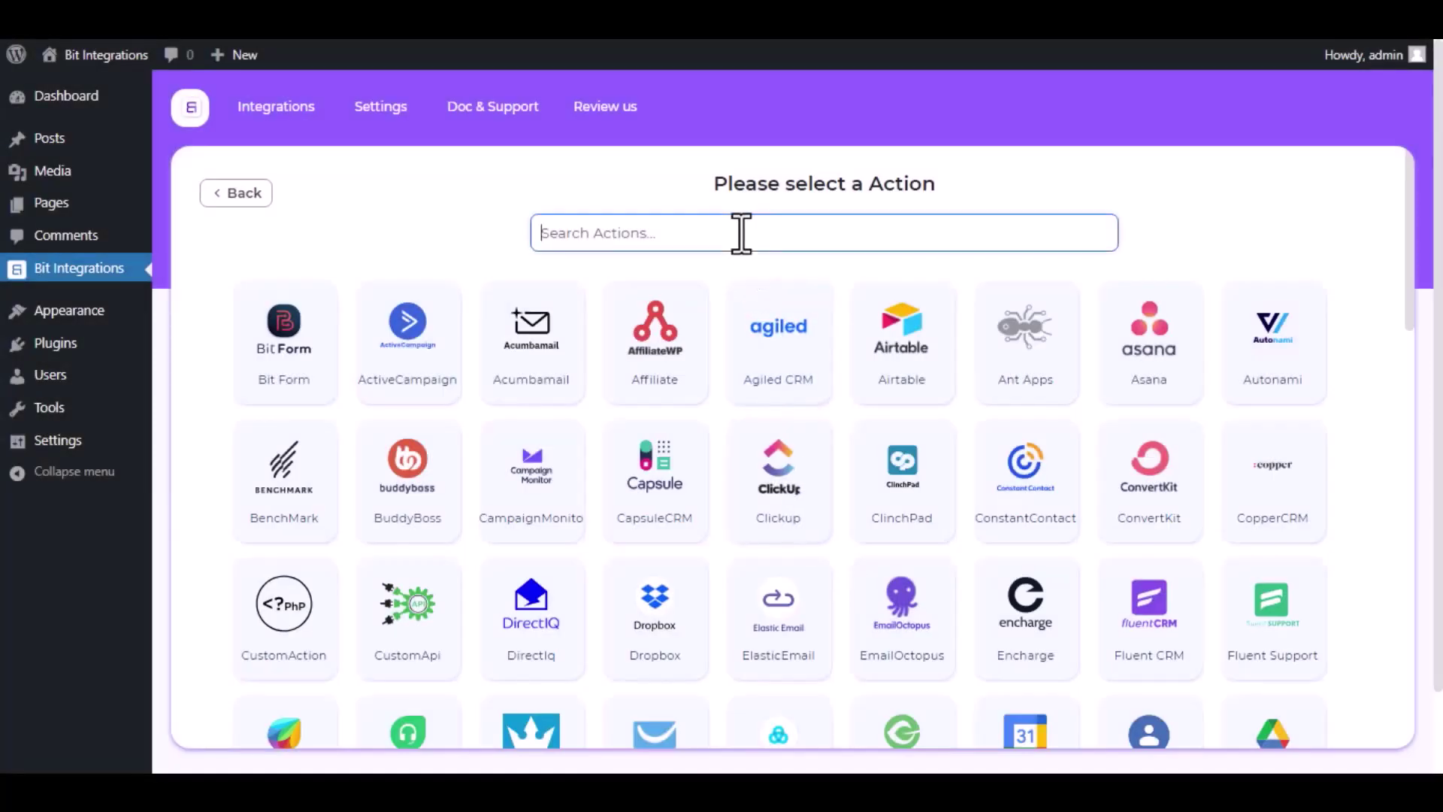
text(Send)
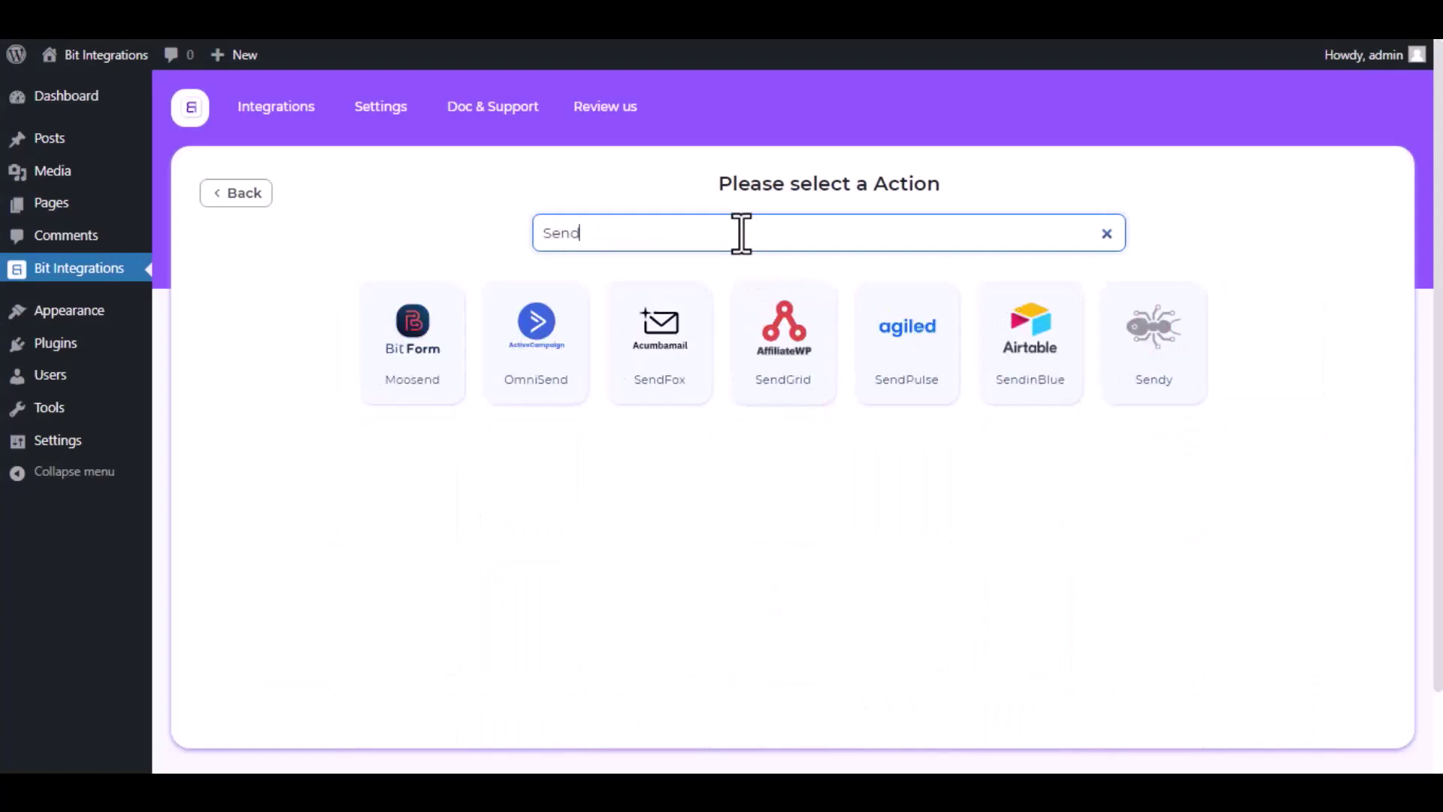
text(Fo)
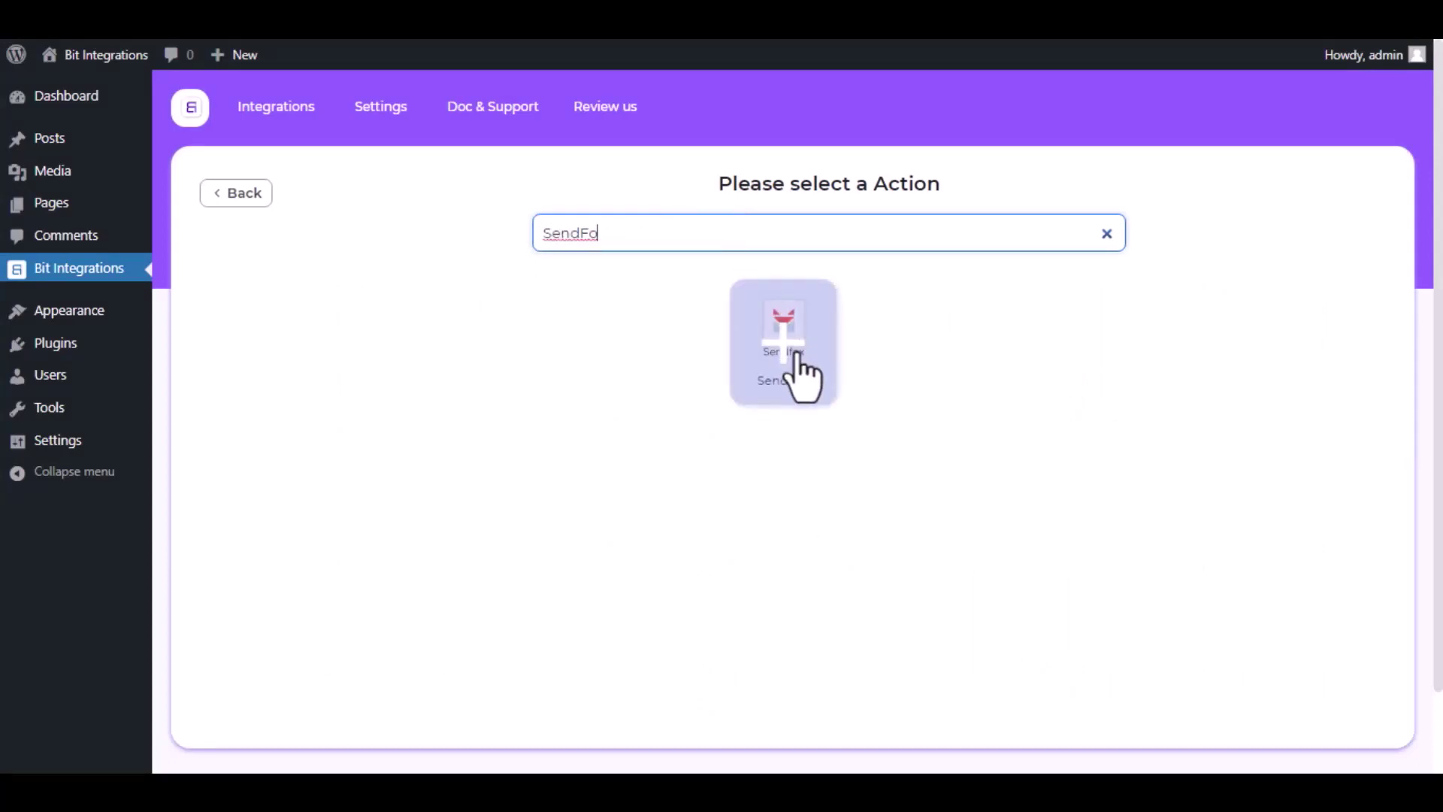
click(802, 378)
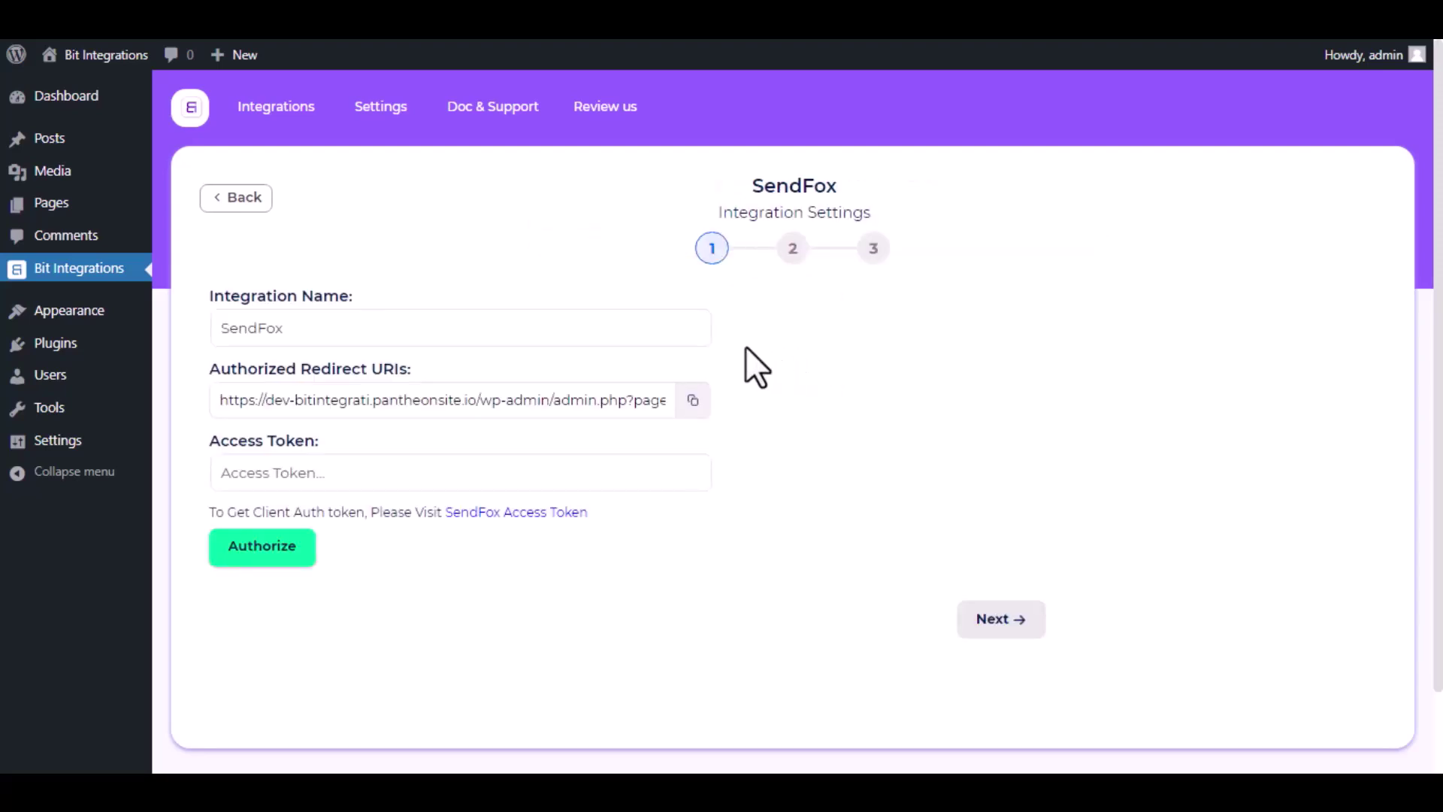
Follow the SendFox Access Token link below the Access Token field to SendFox's API settings
drag(518, 328, 214, 331)
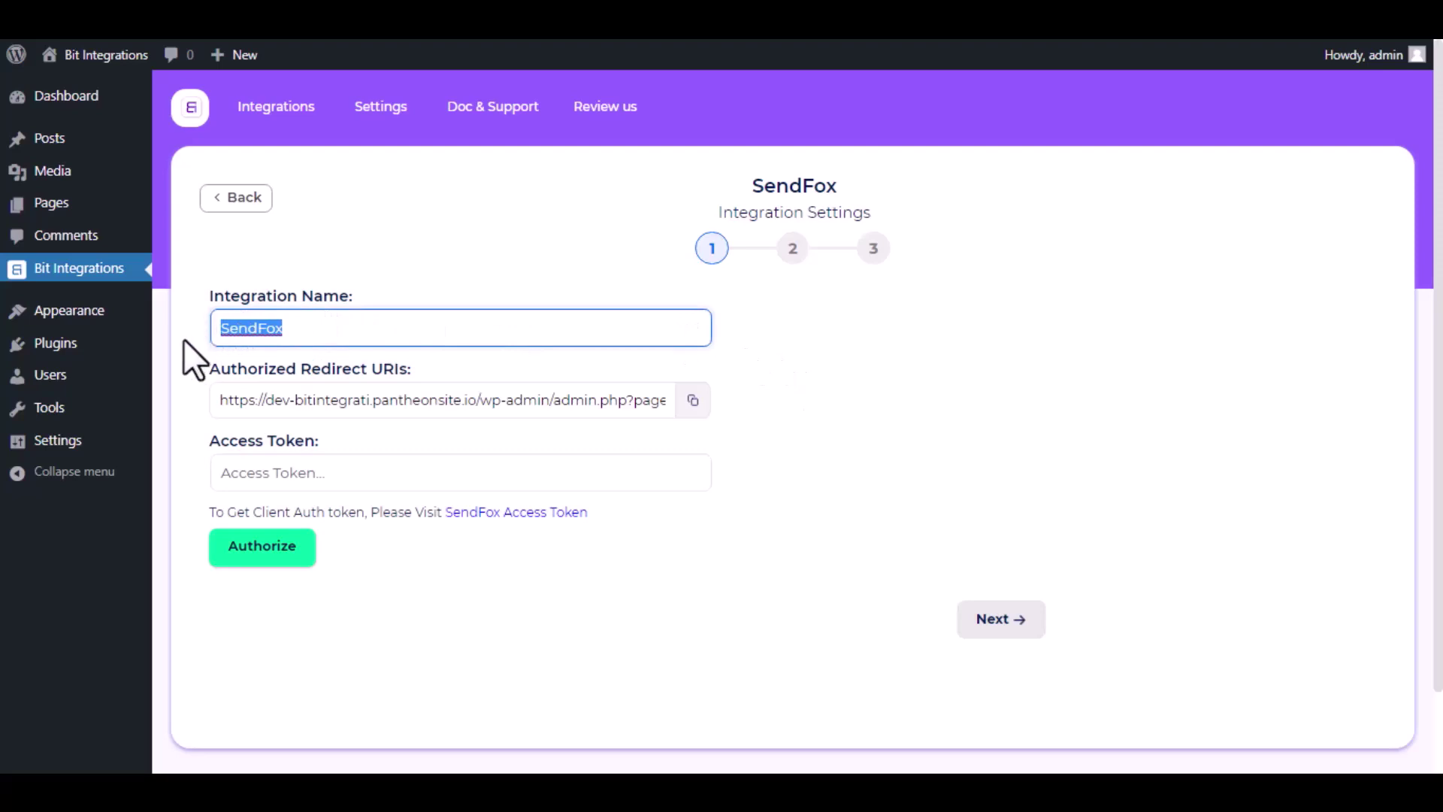
click(185, 343)
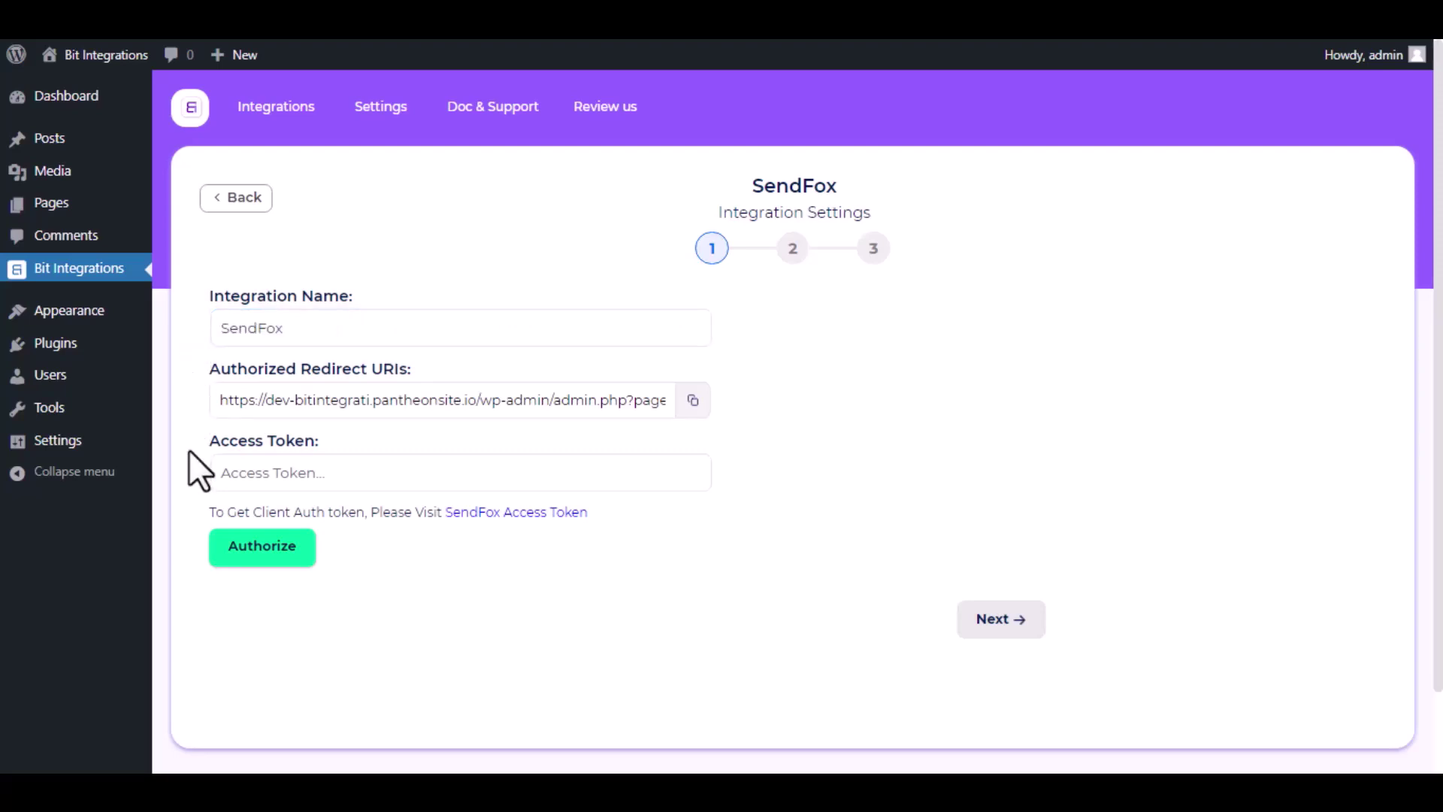
drag(196, 512, 611, 507)
click(484, 568)
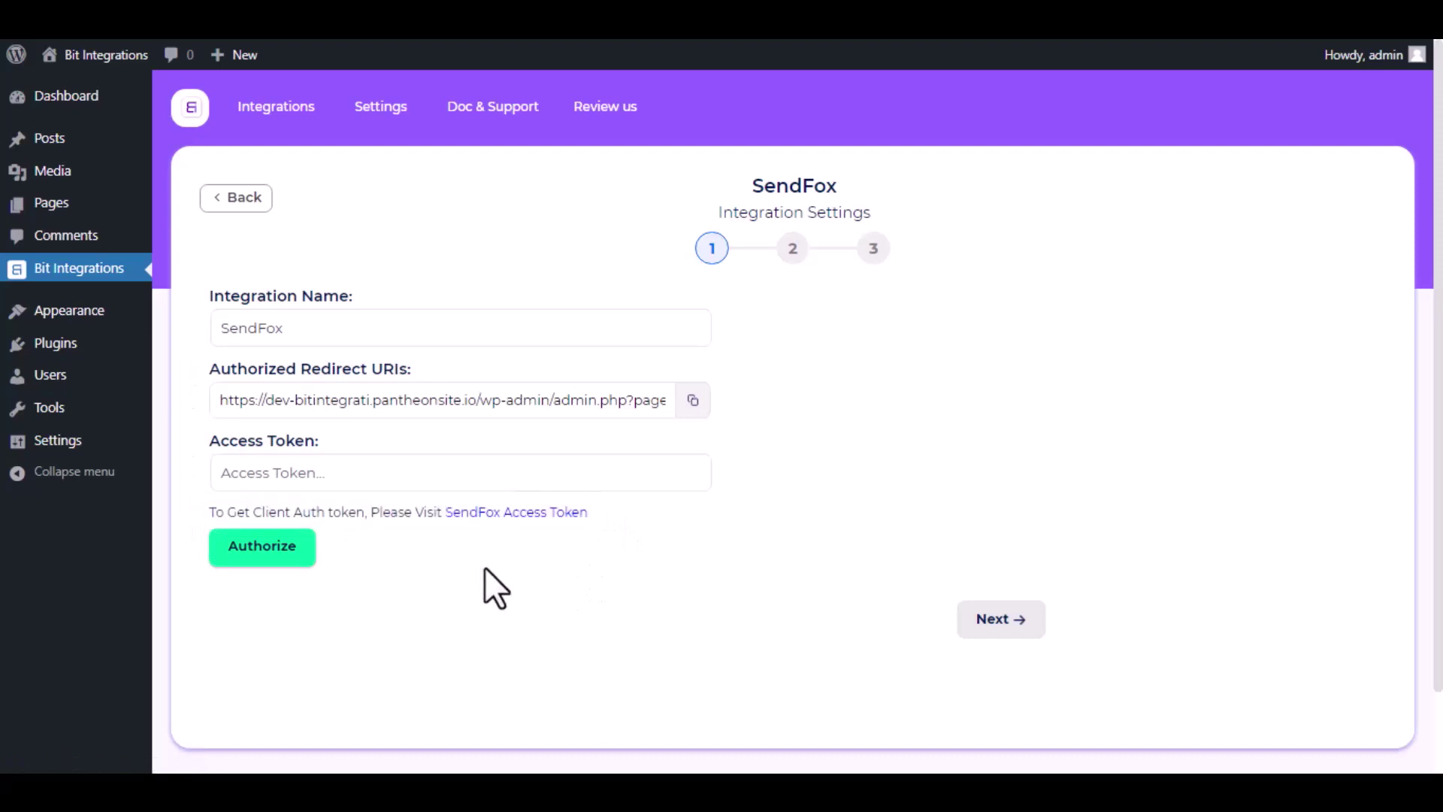
click(476, 514)
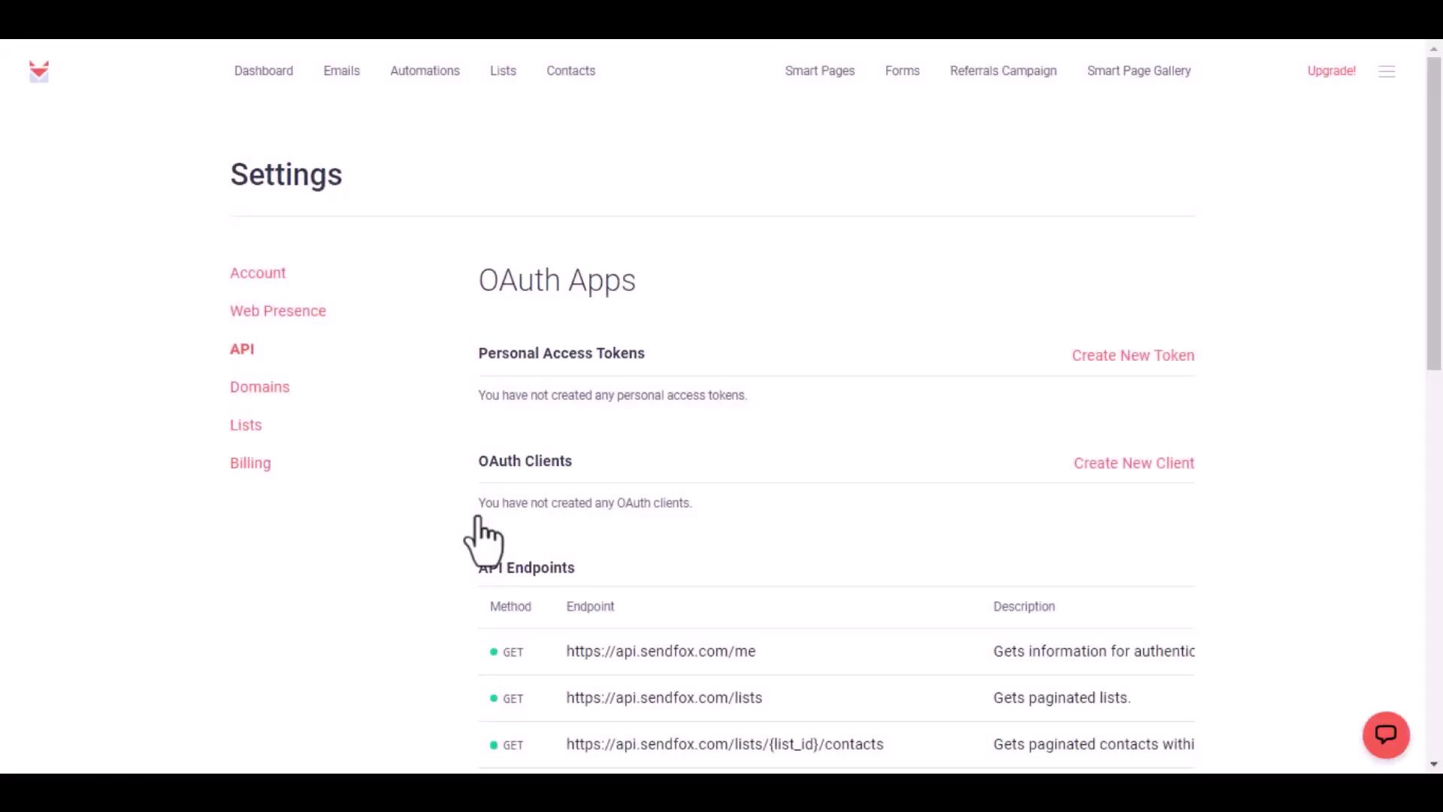
Create a SendFox personal access token named 'Bit Integrations' and select it for copying
click(1102, 355)
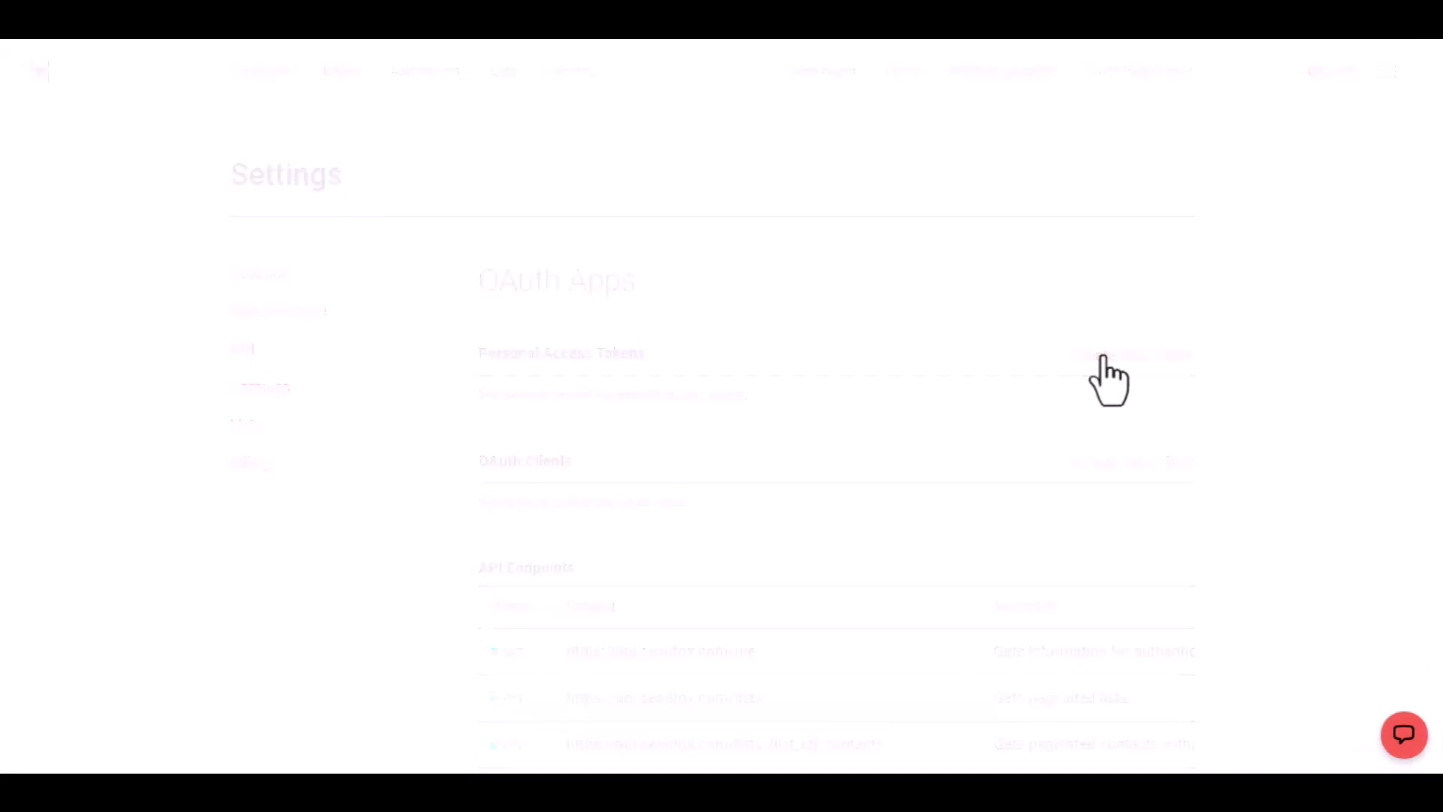
click(839, 300)
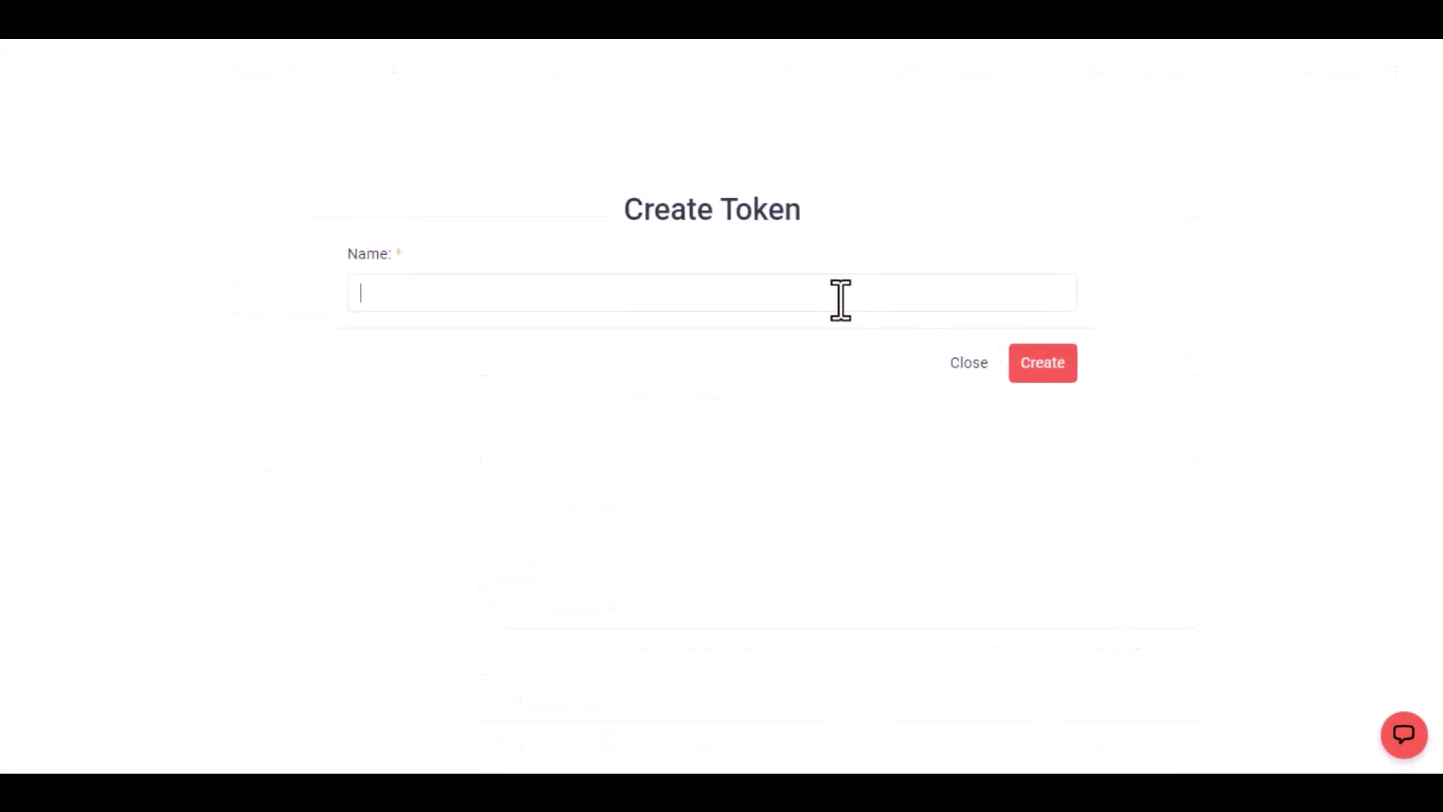
text(Bit )
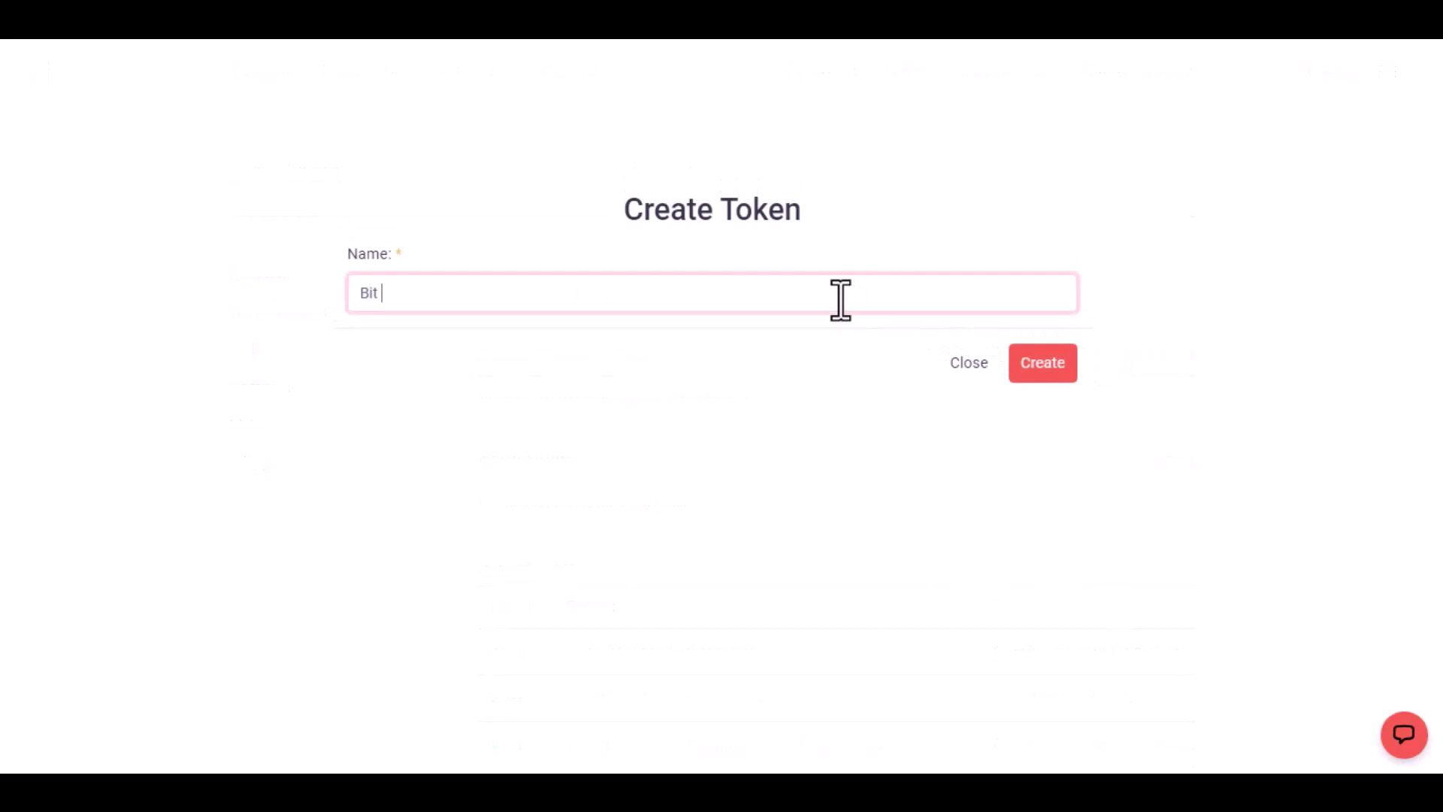
text(Integrations)
click(1032, 367)
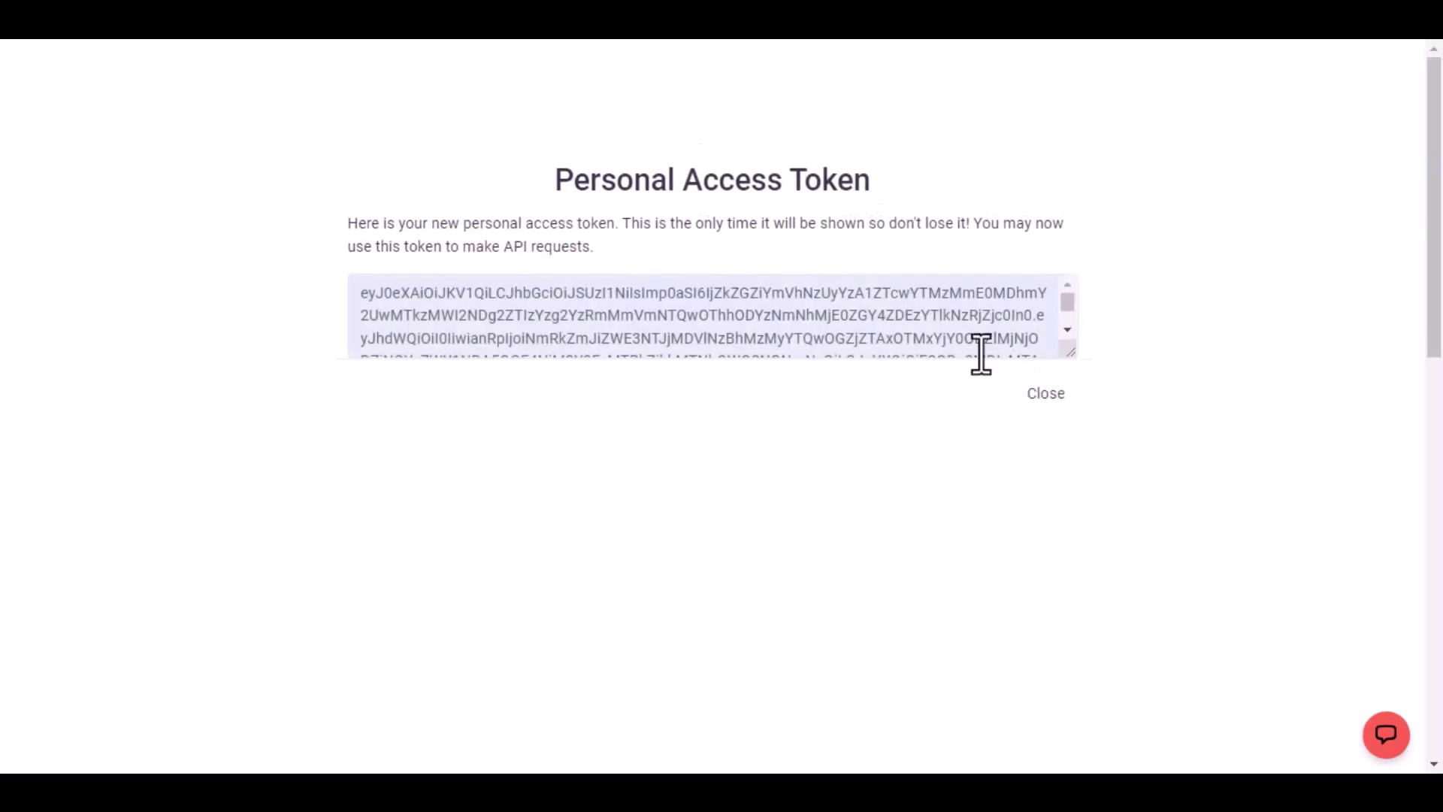
click(859, 331)
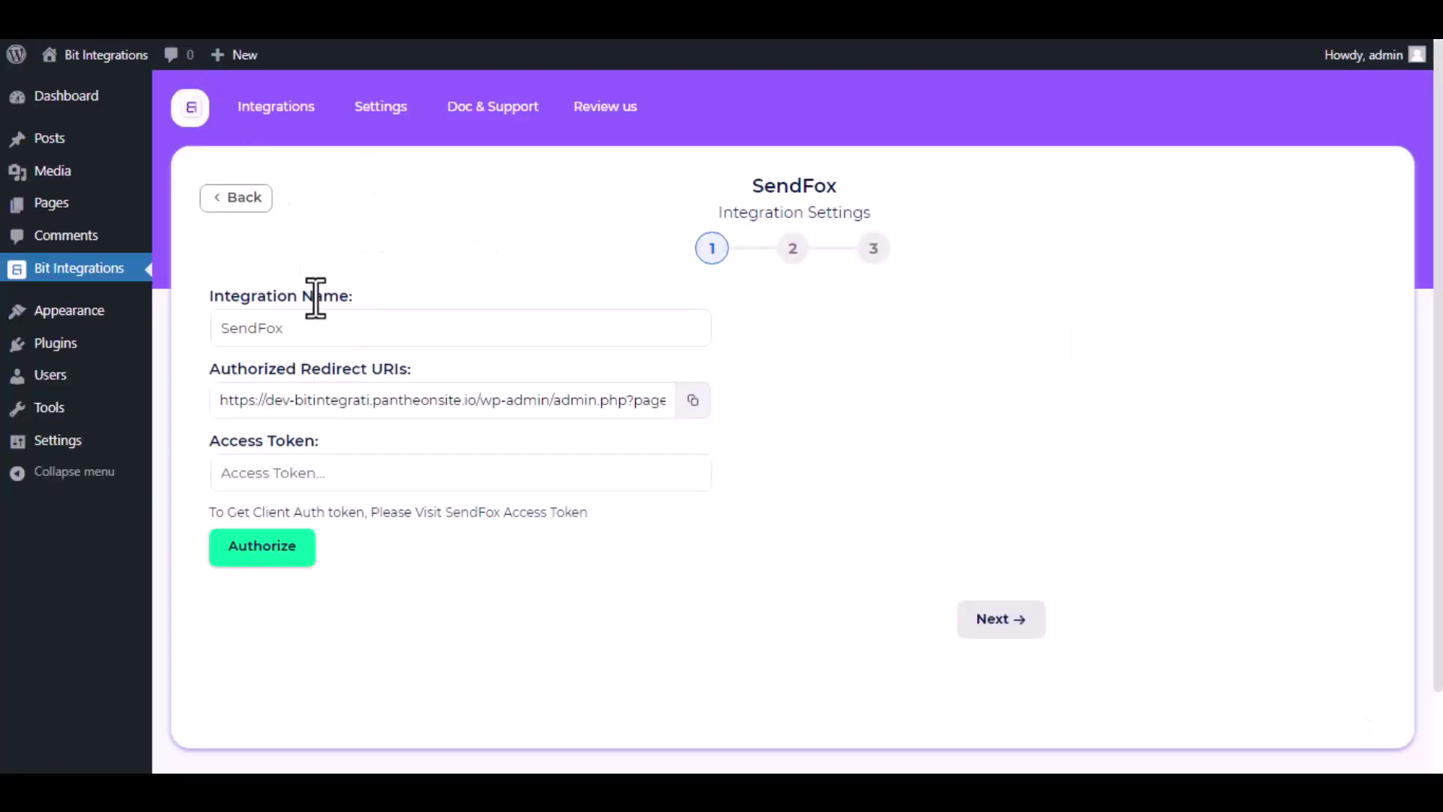
Paste the SendFox access token, authorize the connection, and proceed to step 2
click(358, 475)
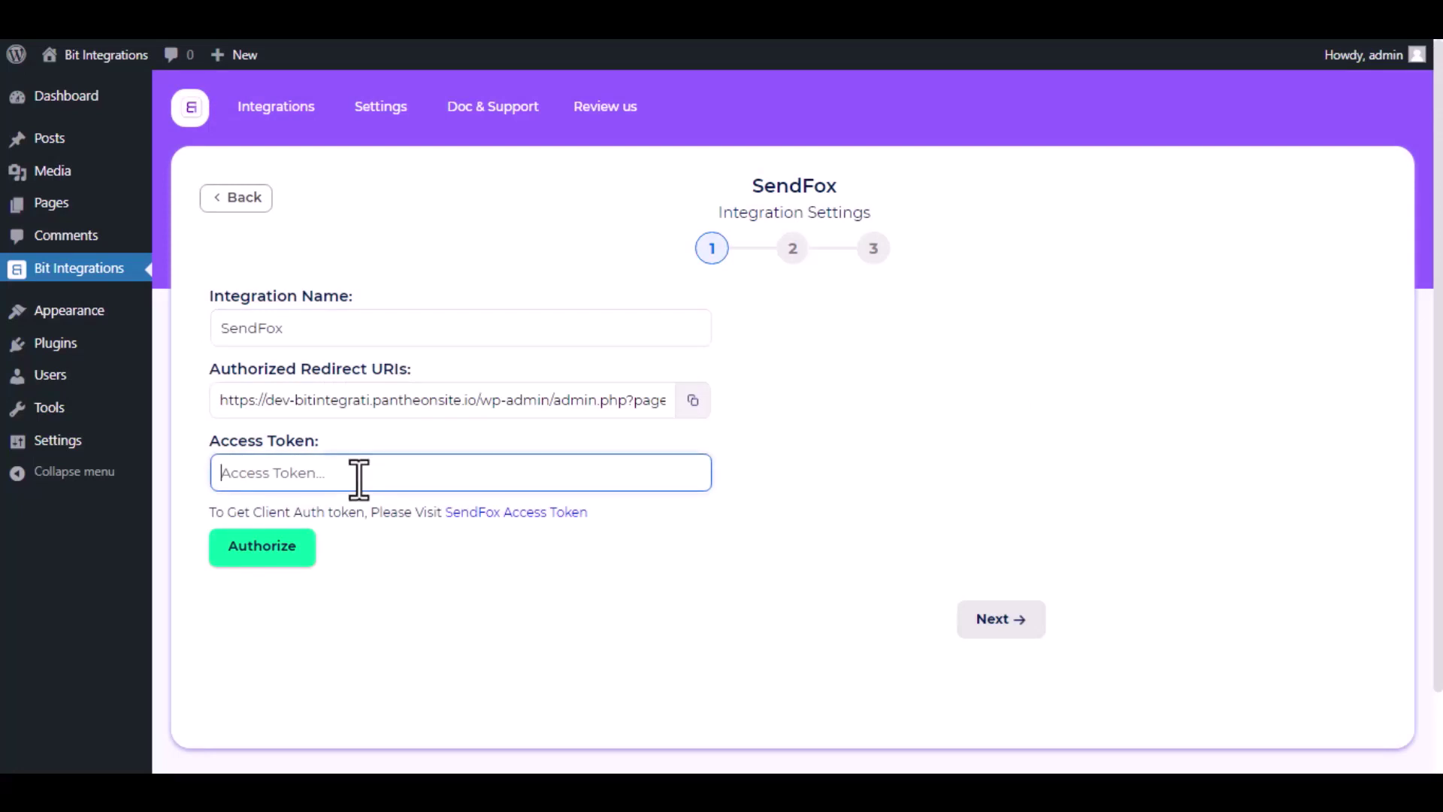
key(ctrl+v)
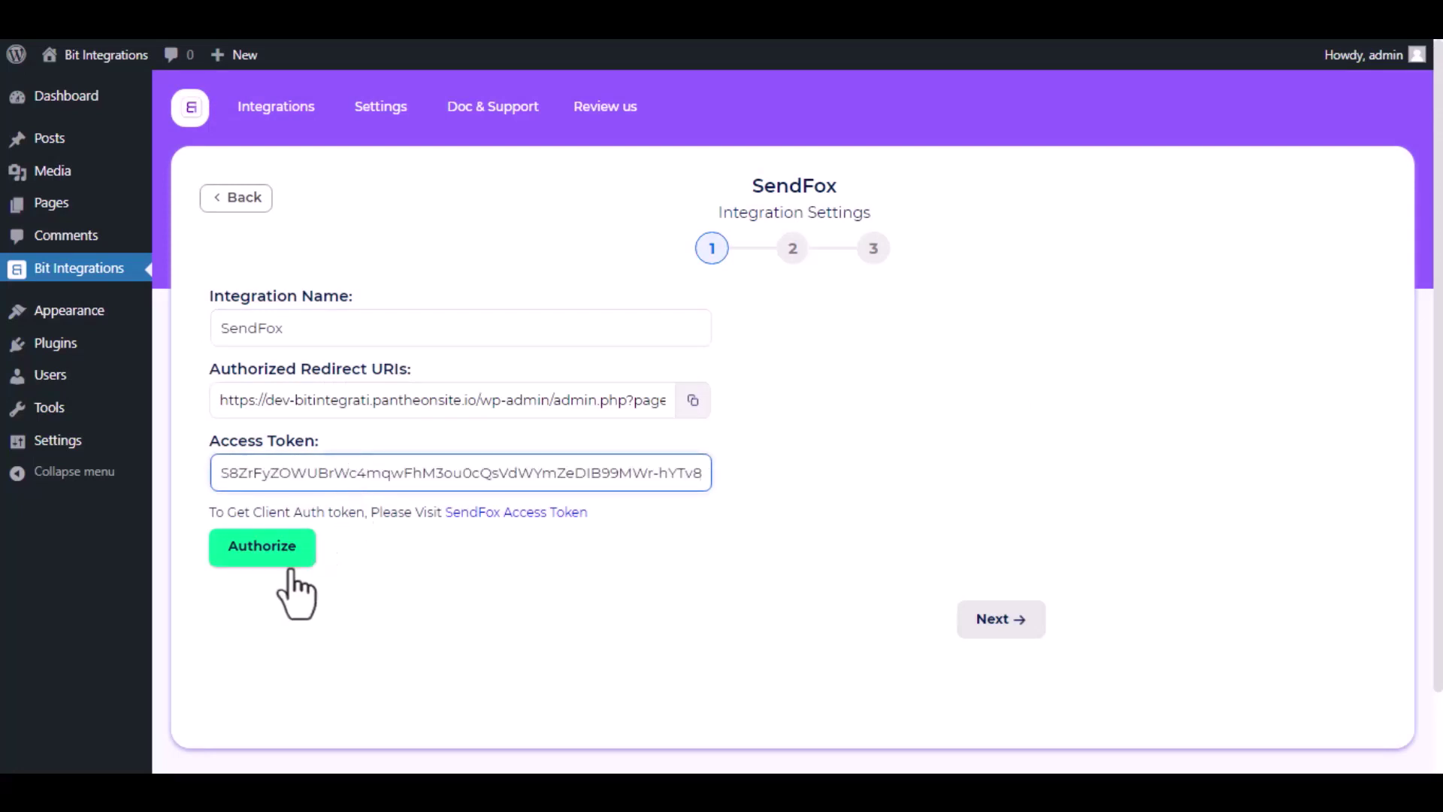
click(275, 562)
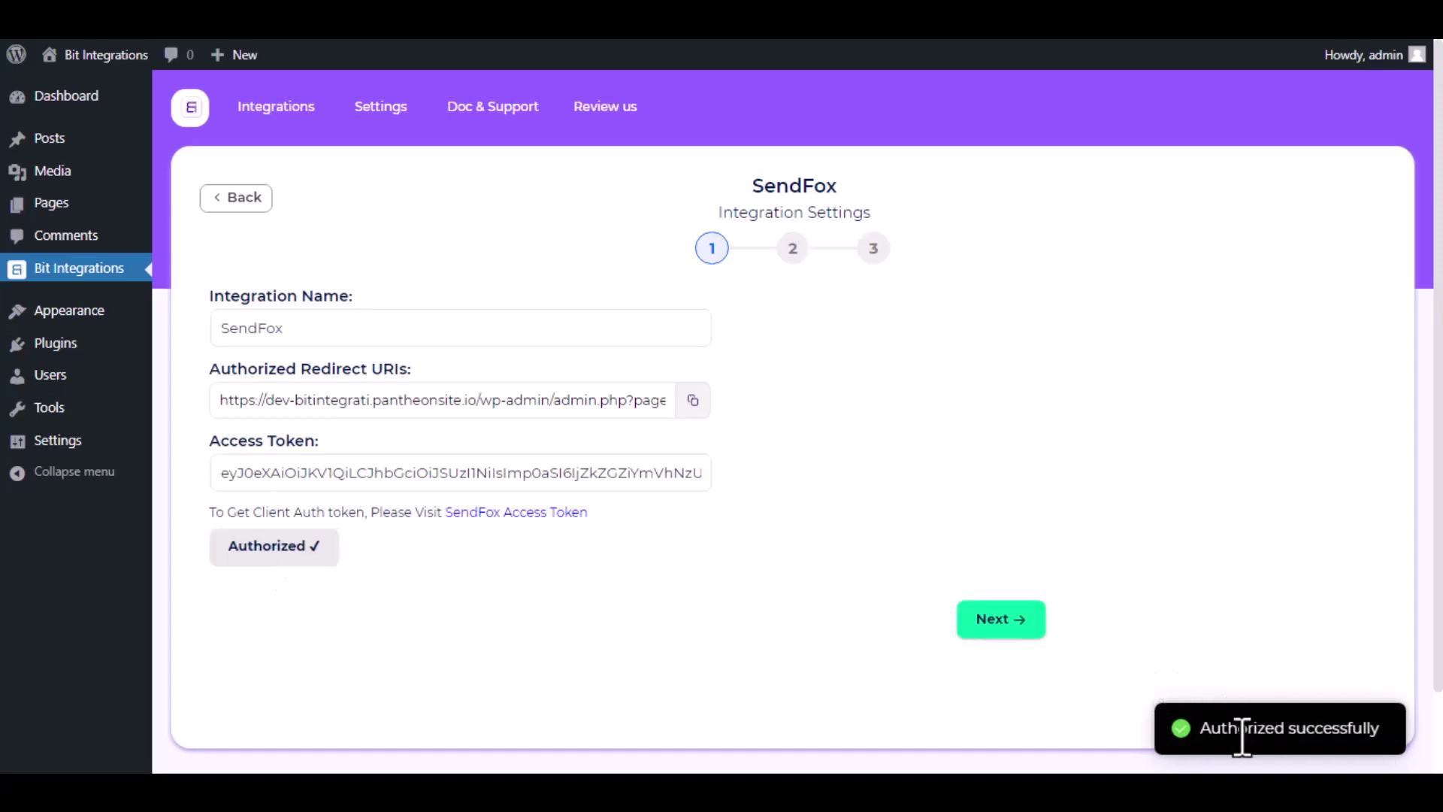
click(1011, 628)
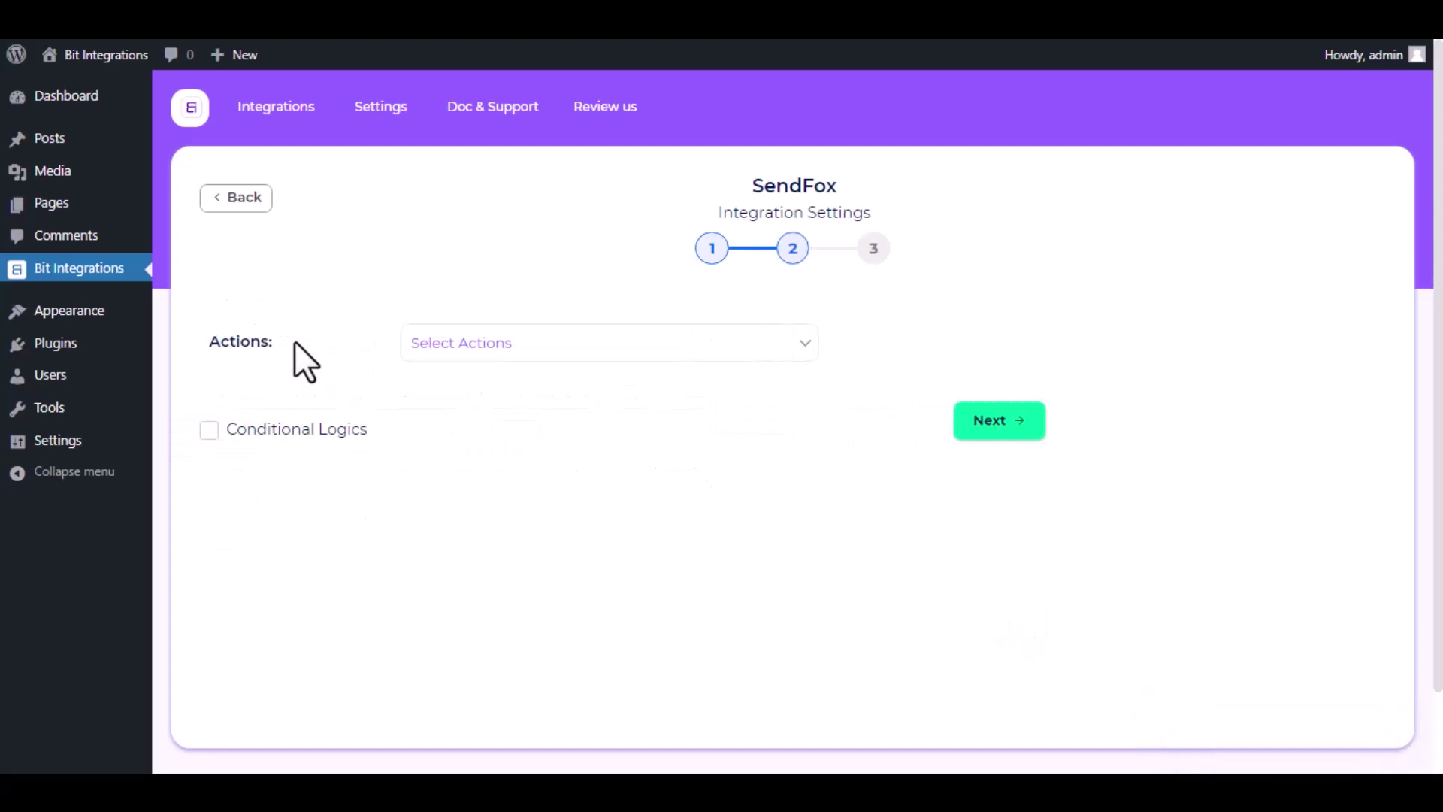
Choose the Create Contact action with the SendFox list 'Bit'
click(527, 357)
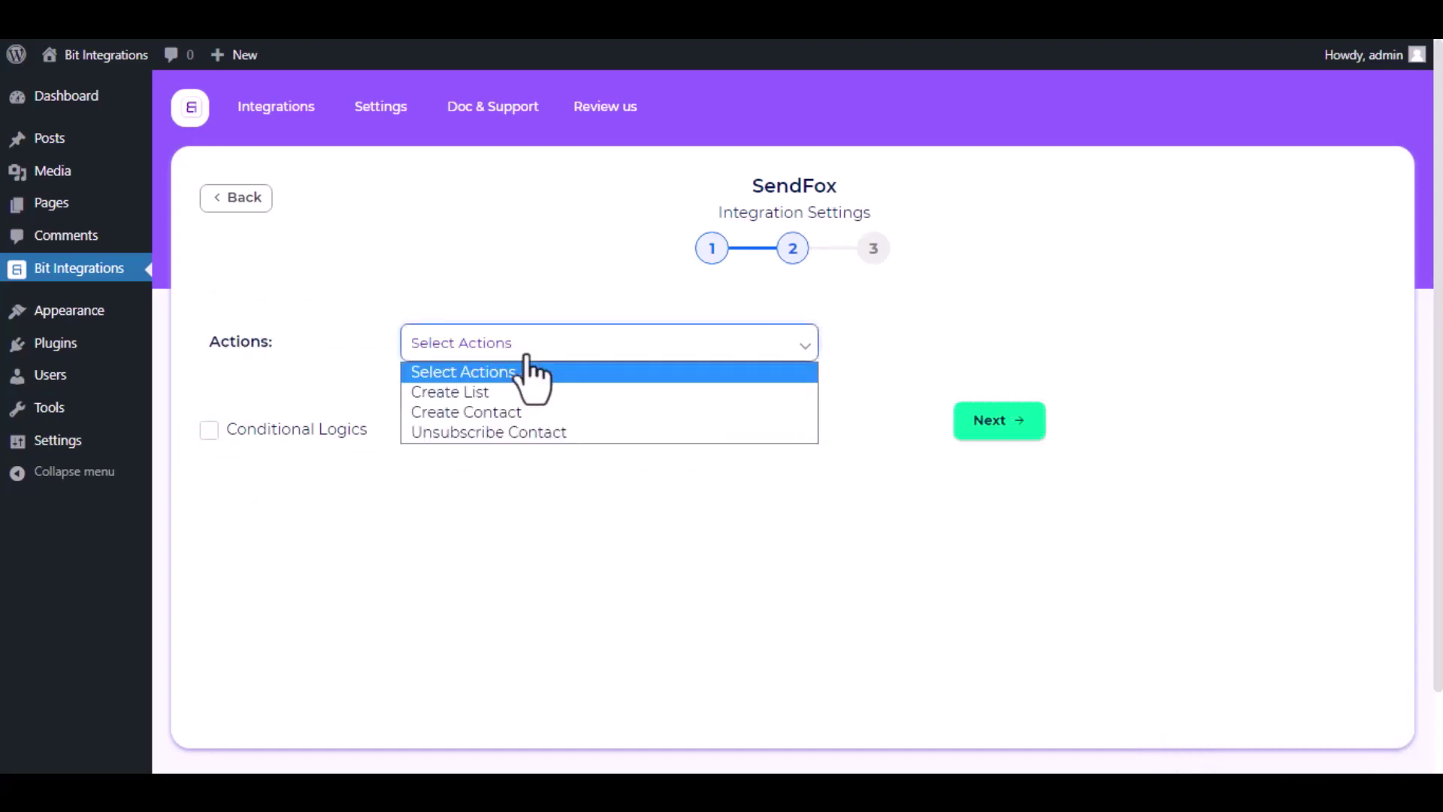
click(491, 411)
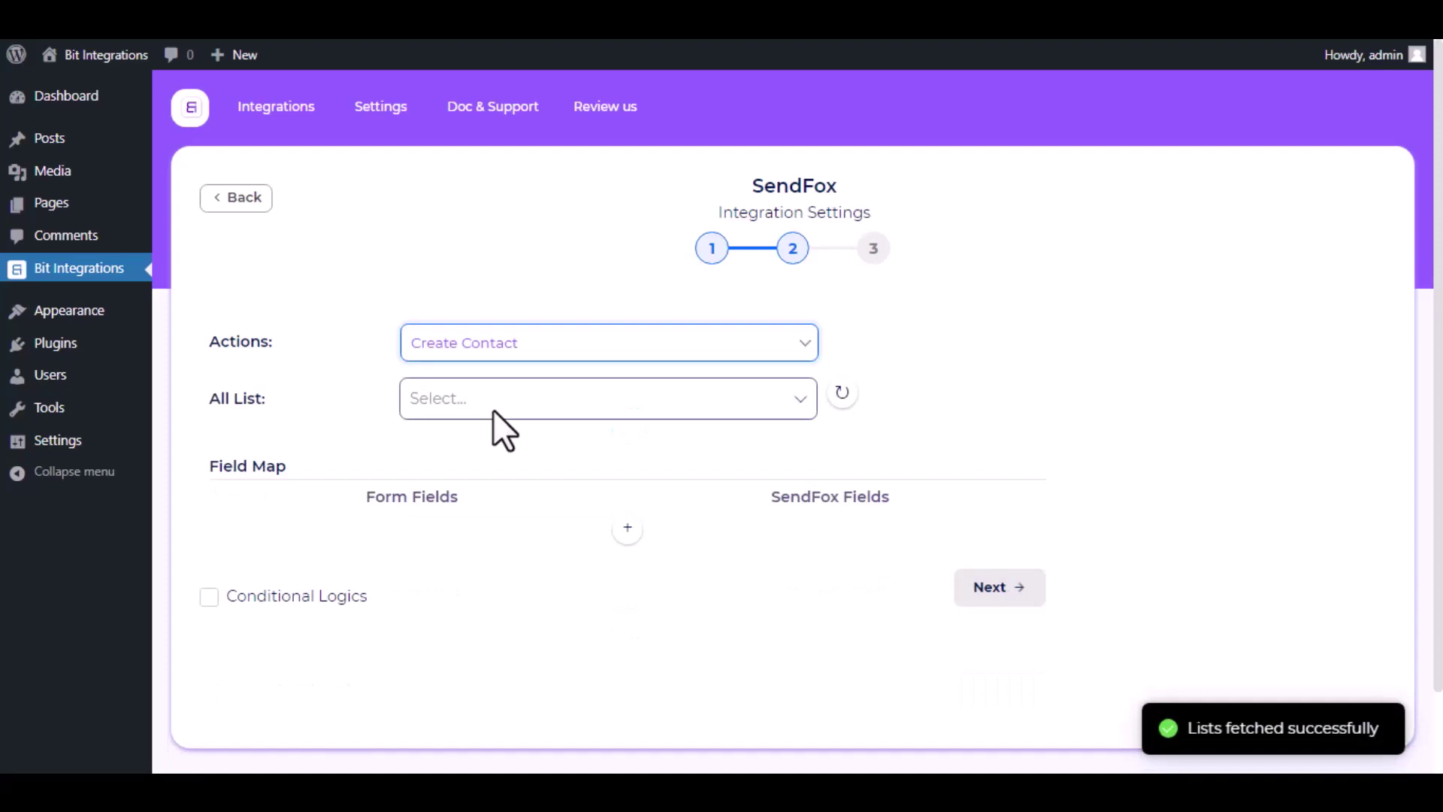
click(470, 395)
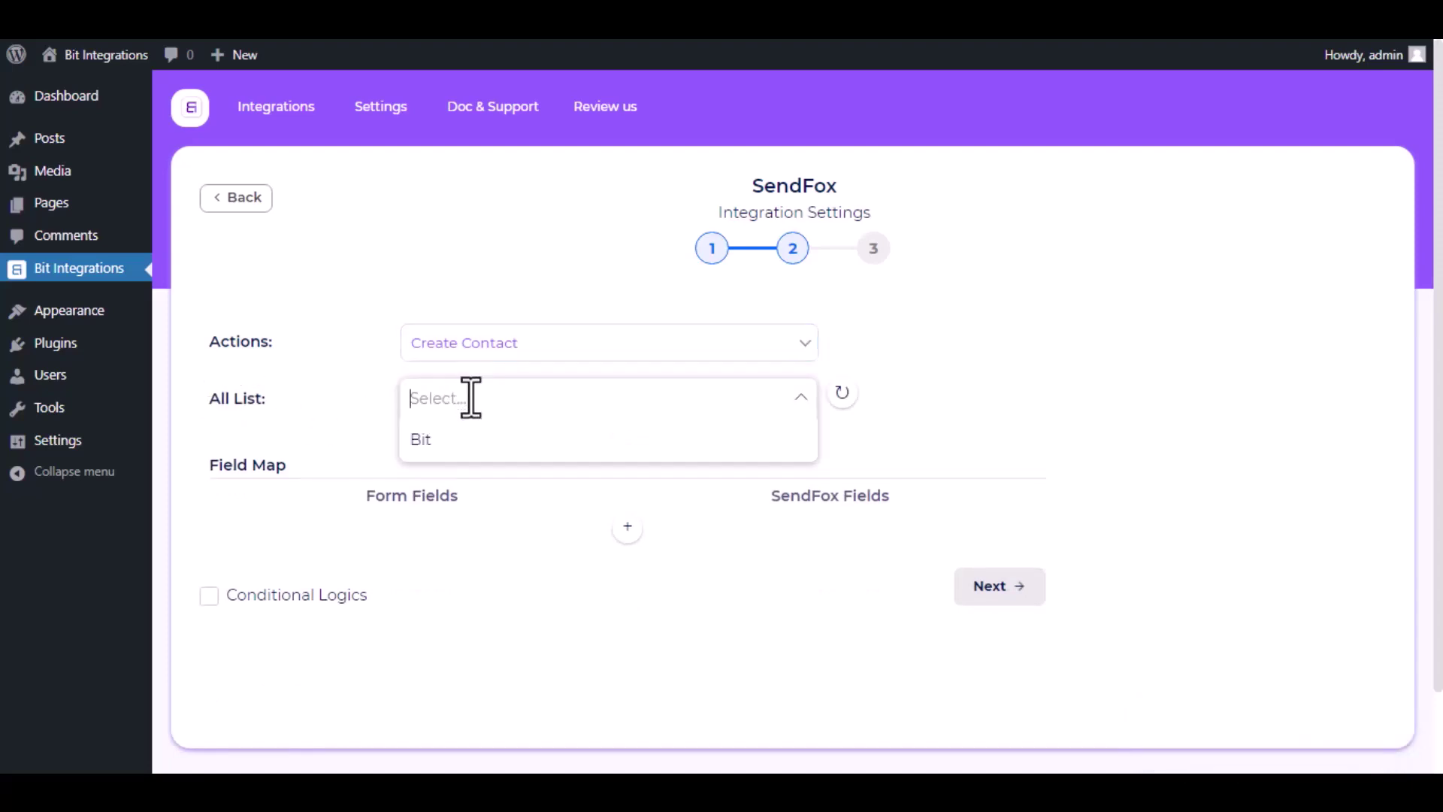
click(466, 444)
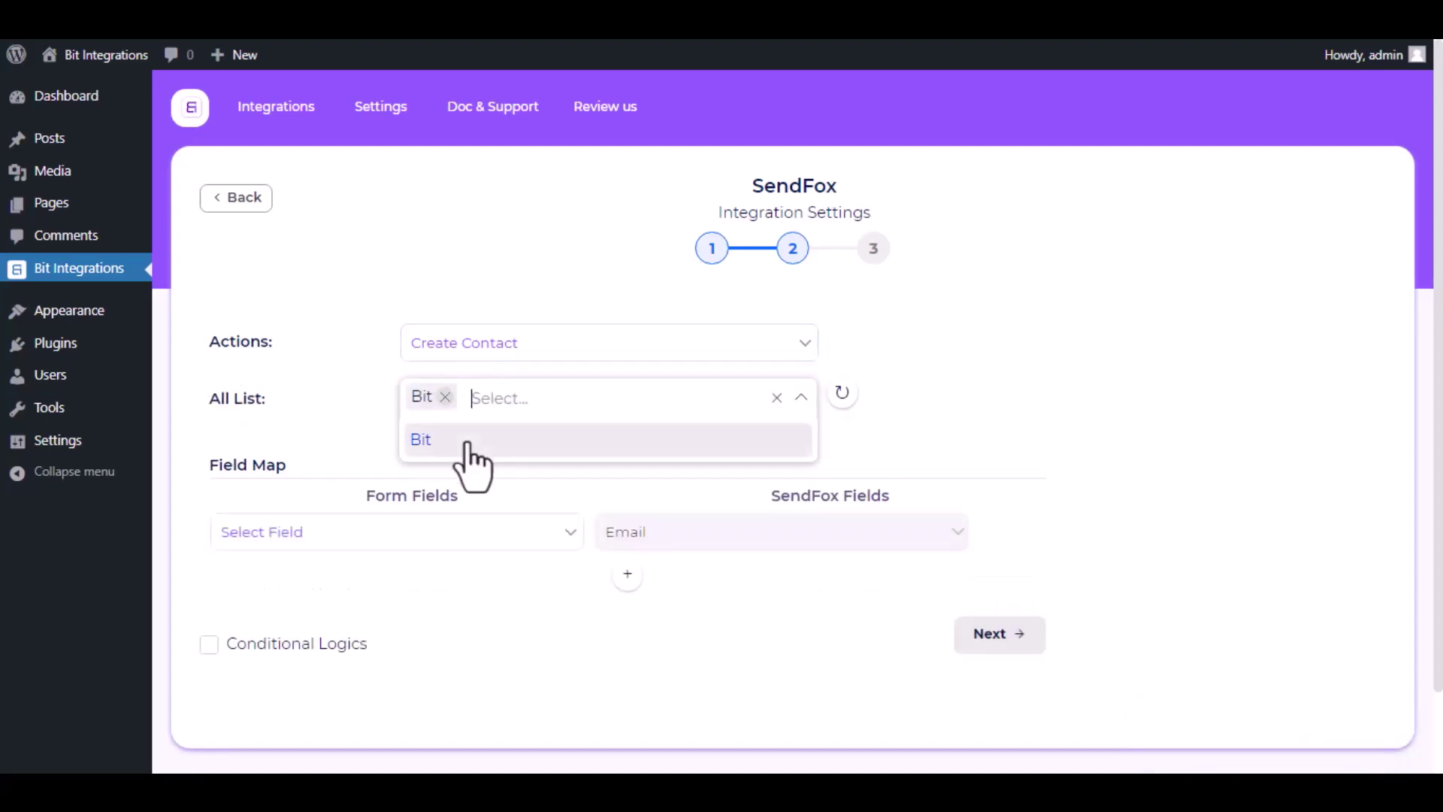
click(364, 444)
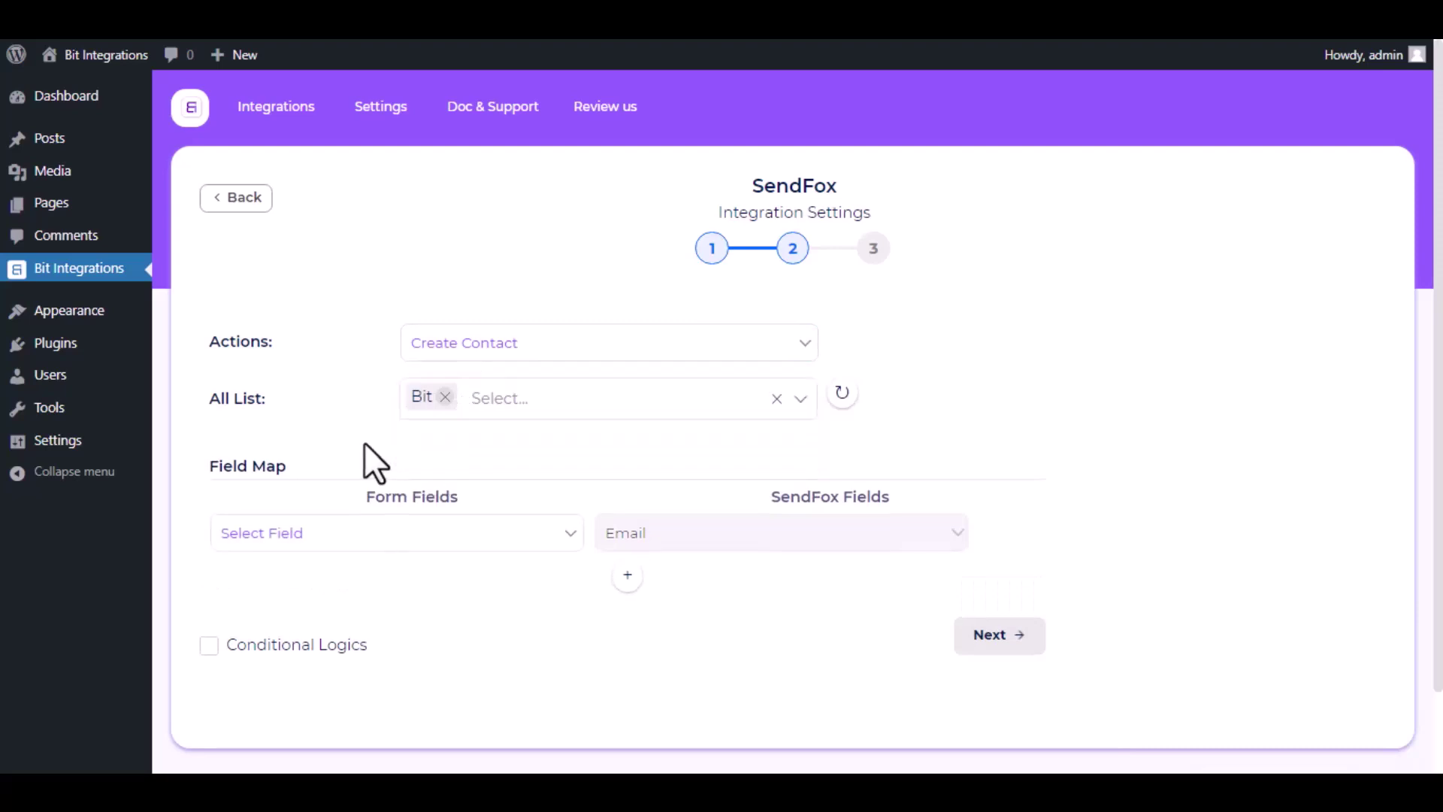
Map the Email, First Name and Last Name form fields to the matching SendFox fields
scroll(364, 442, down, 2)
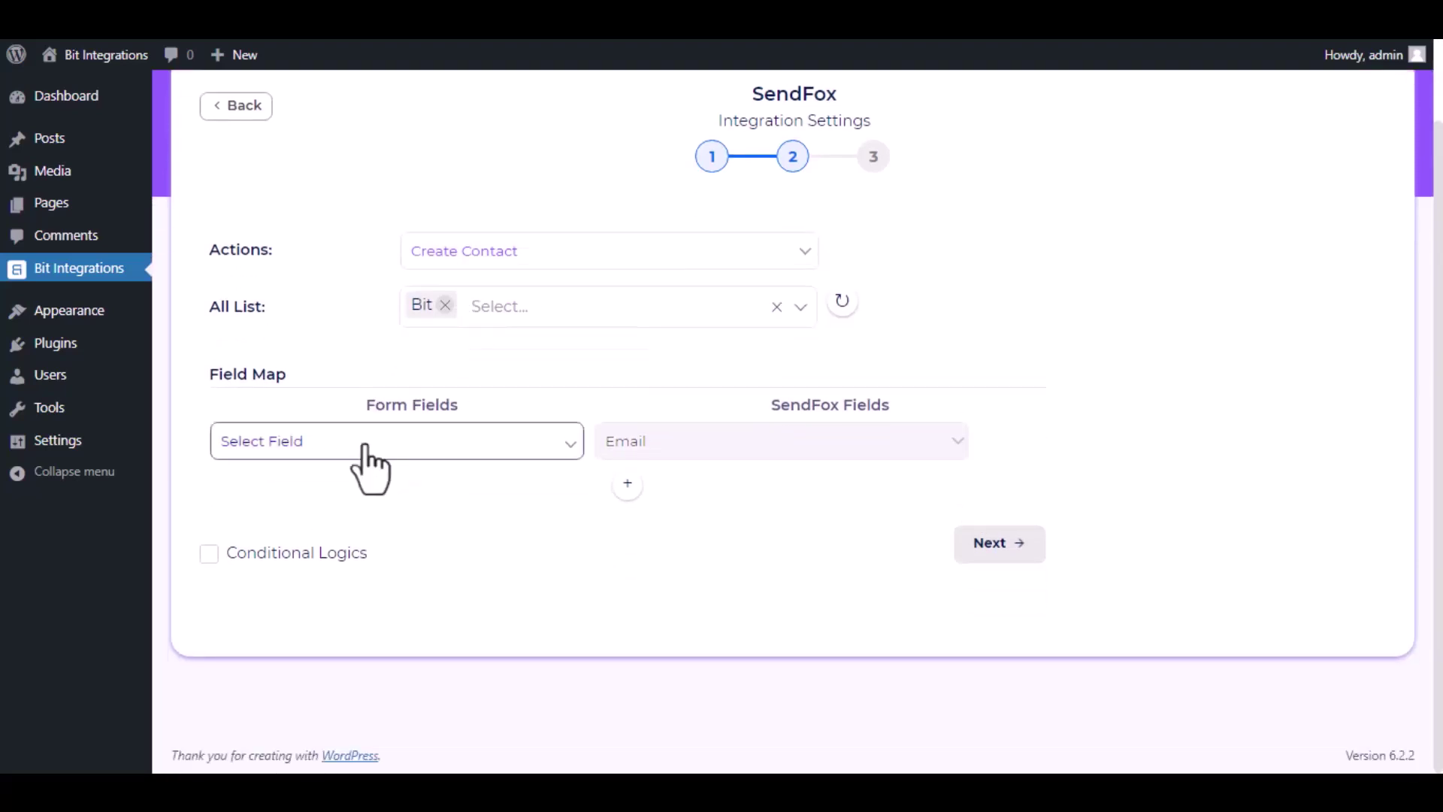
click(364, 445)
click(342, 516)
click(628, 483)
click(692, 492)
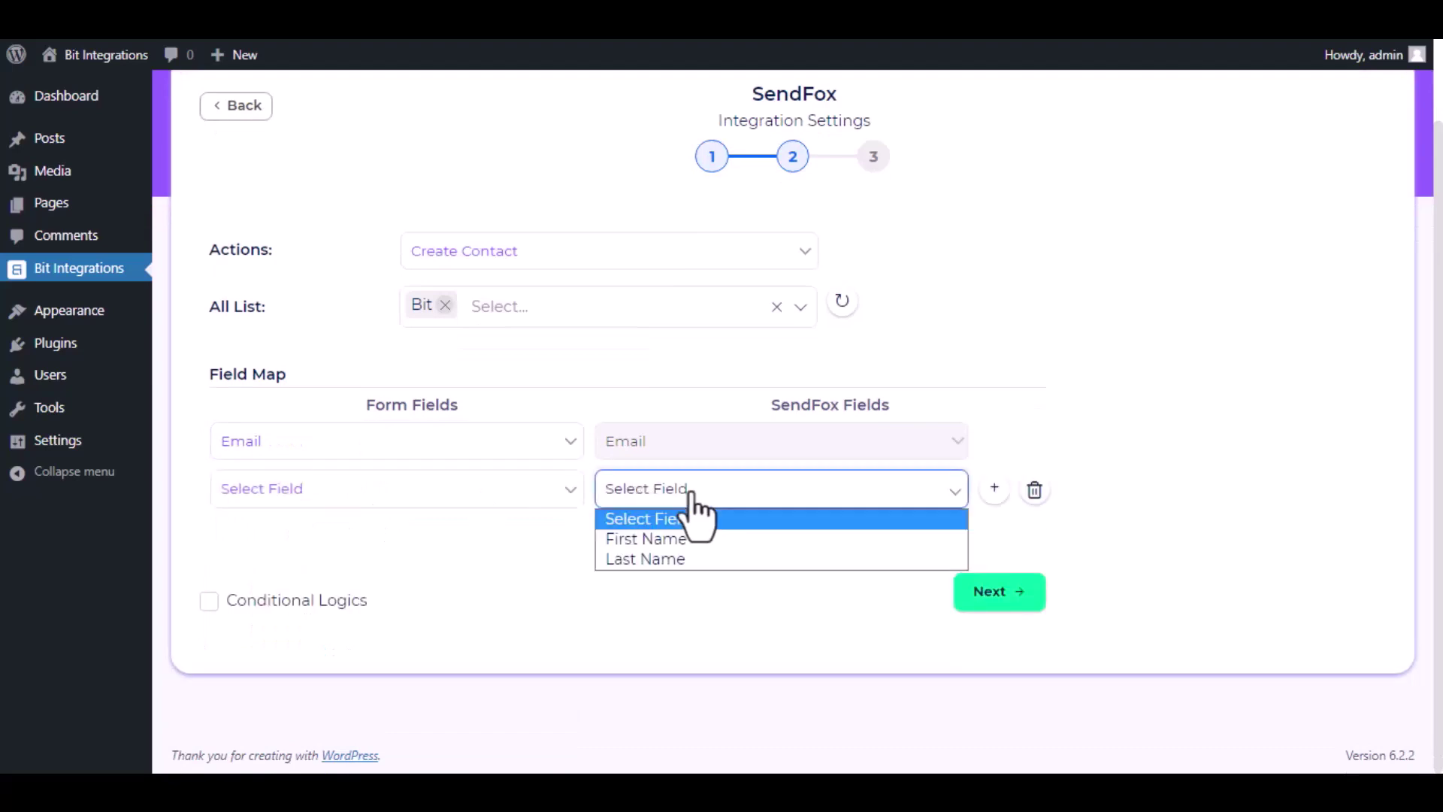
click(688, 540)
click(376, 491)
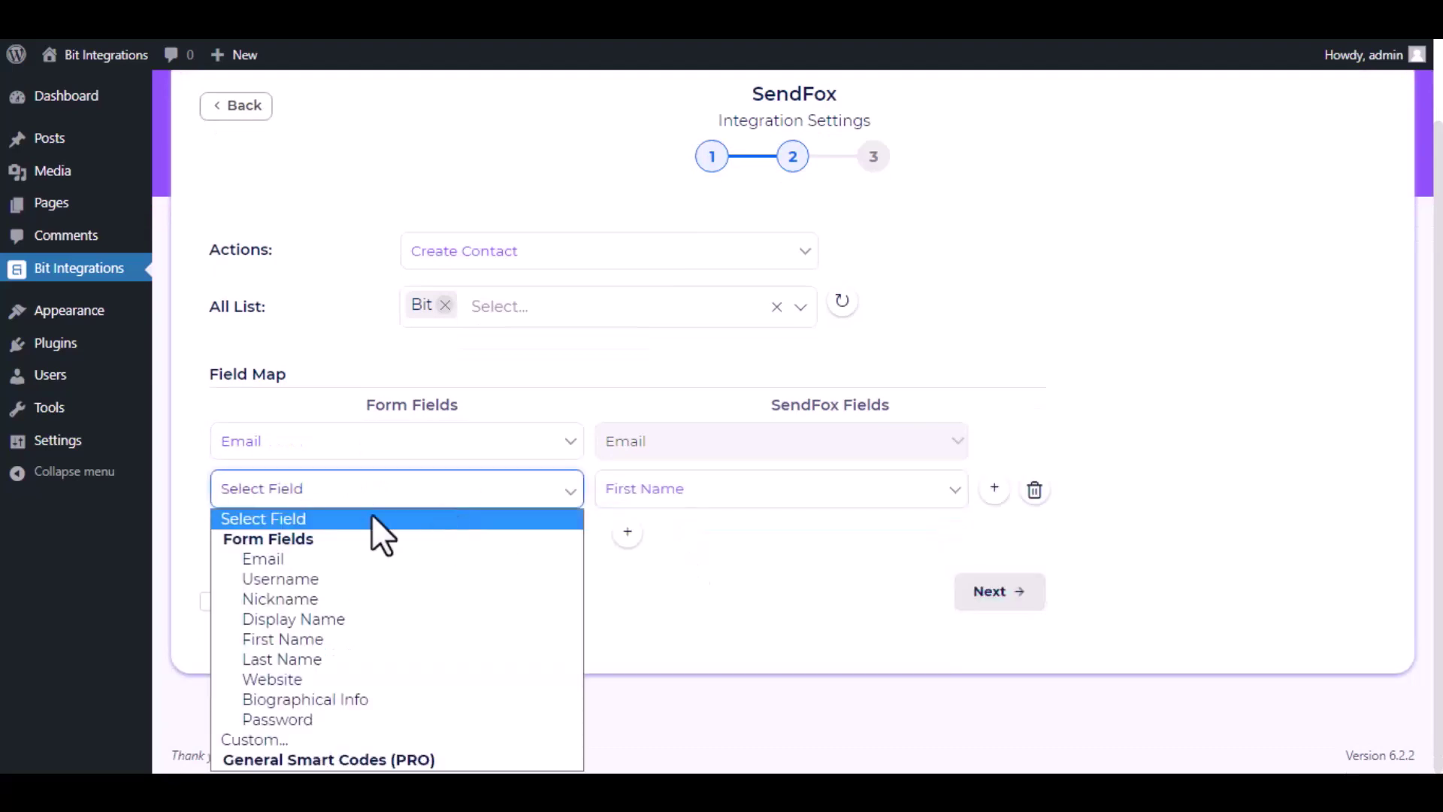
click(331, 639)
click(630, 530)
click(692, 538)
click(684, 605)
click(402, 537)
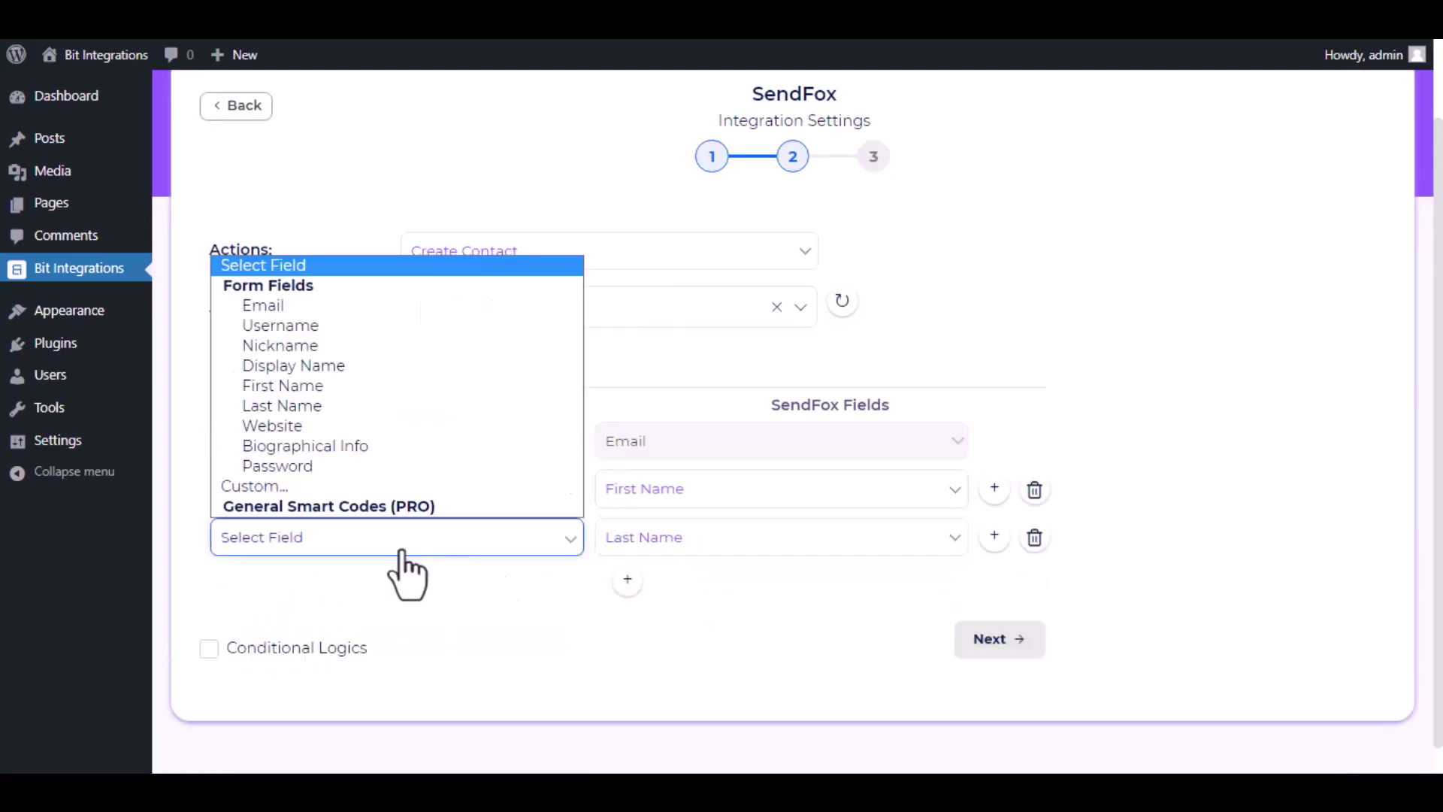
click(319, 410)
Leave conditional logic off, then finish and save the integration
scroll(522, 594, down, 1)
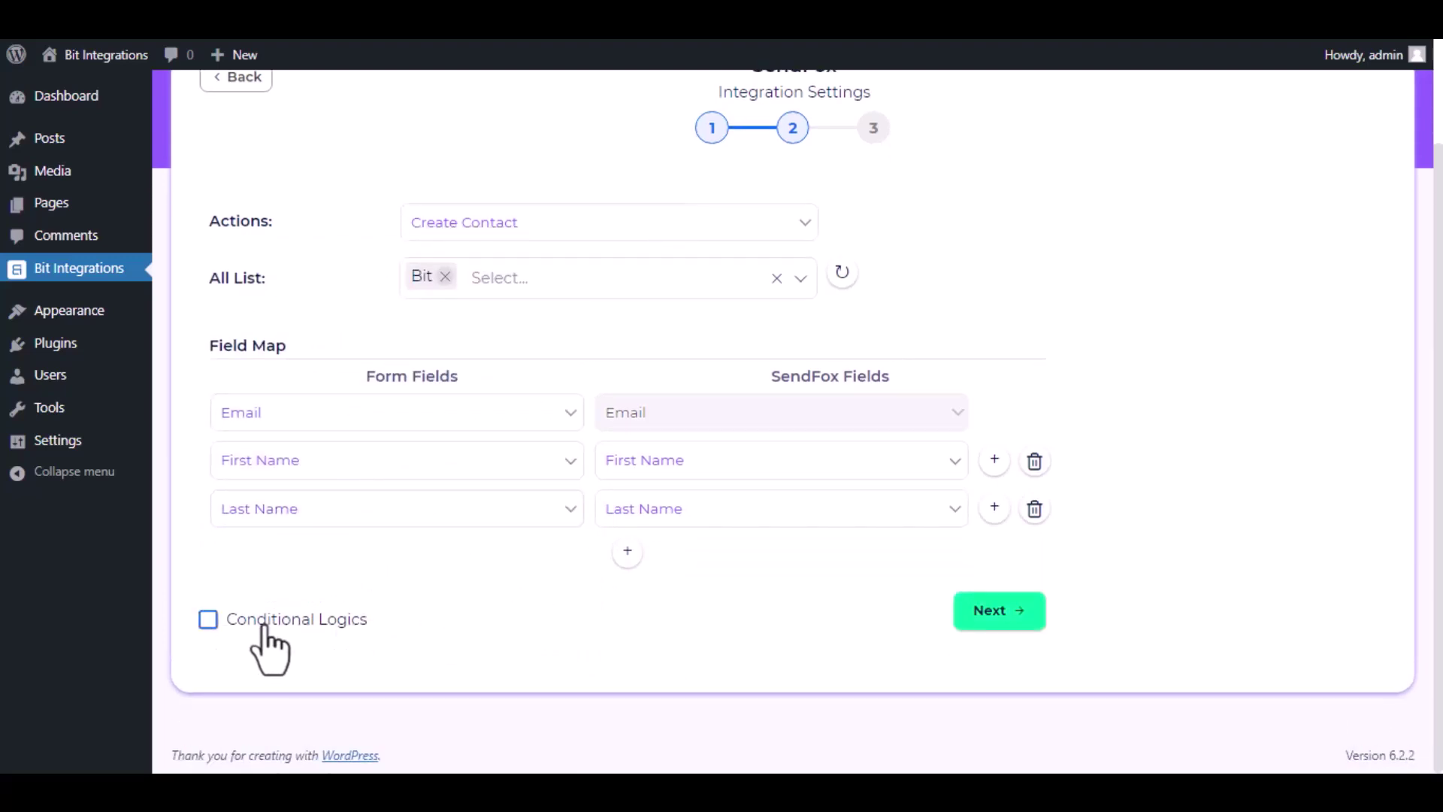
click(220, 625)
scroll(345, 621, down, 3)
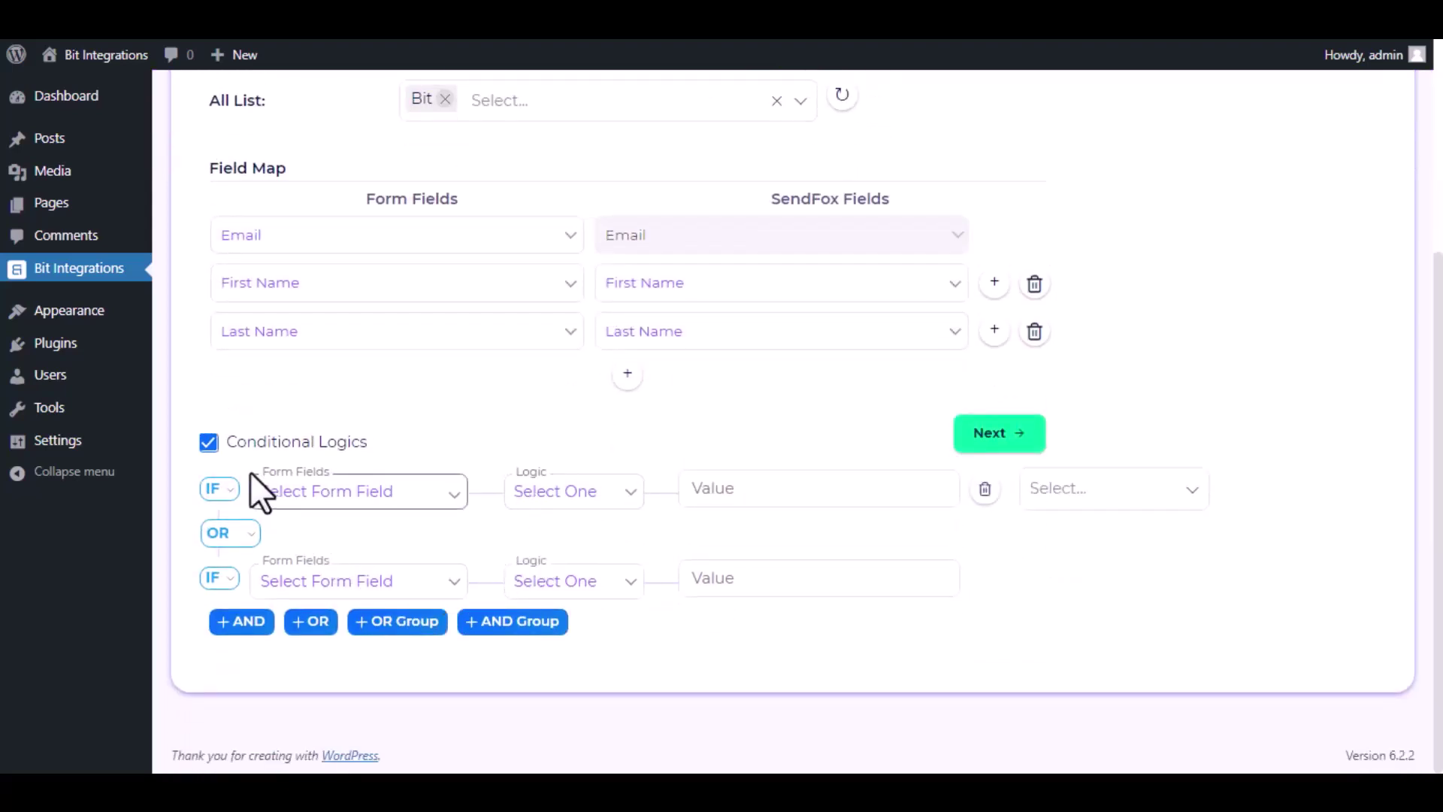
click(213, 449)
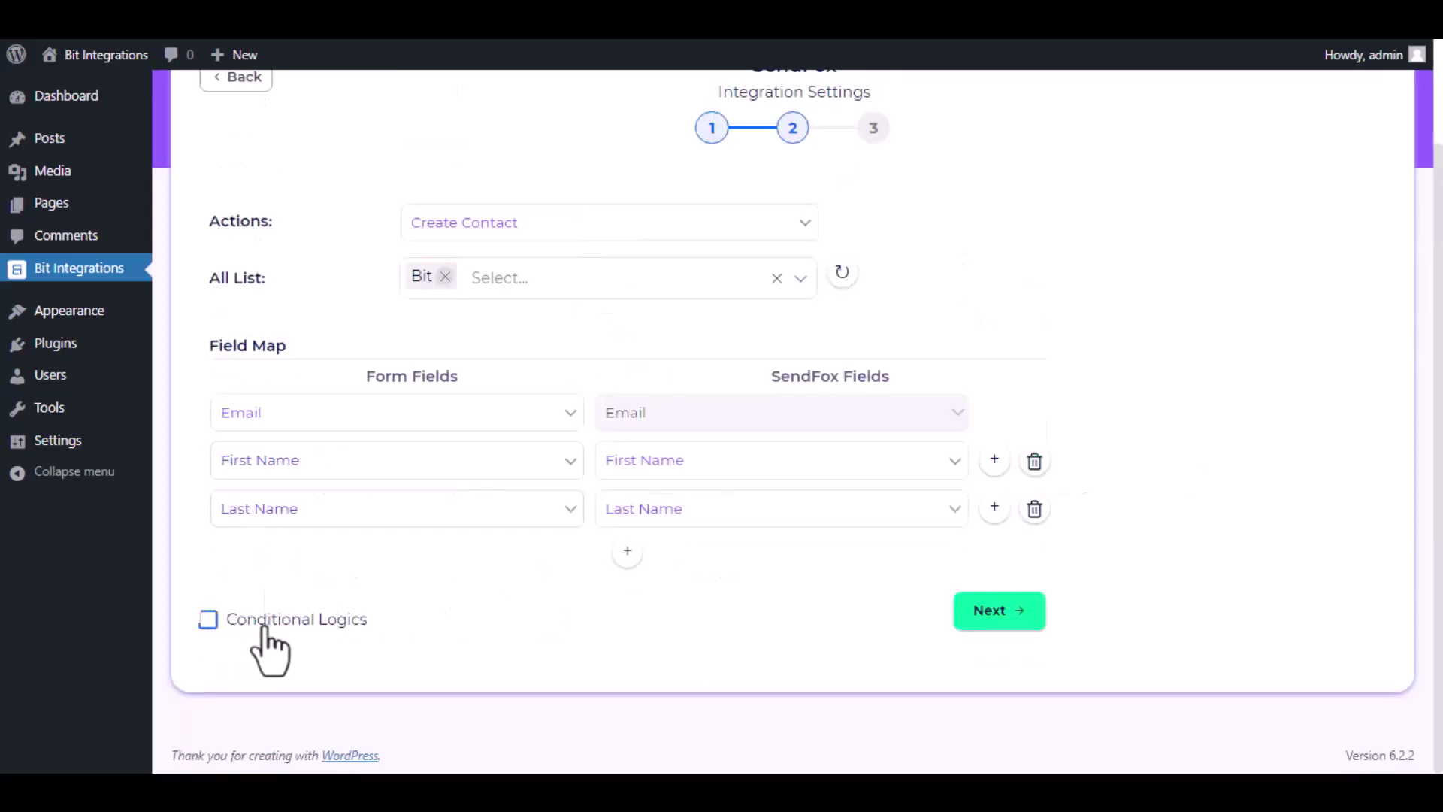
click(1005, 615)
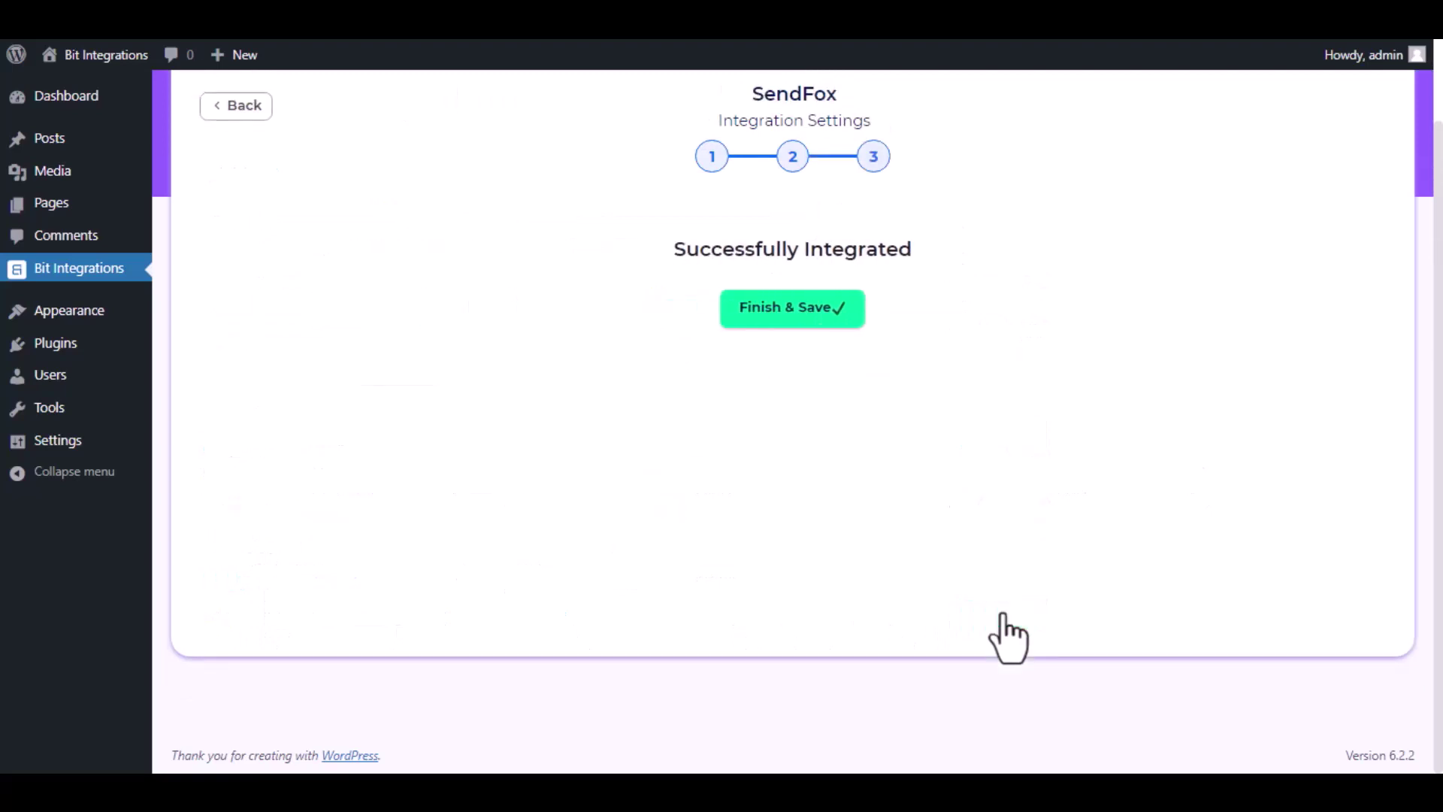
click(803, 309)
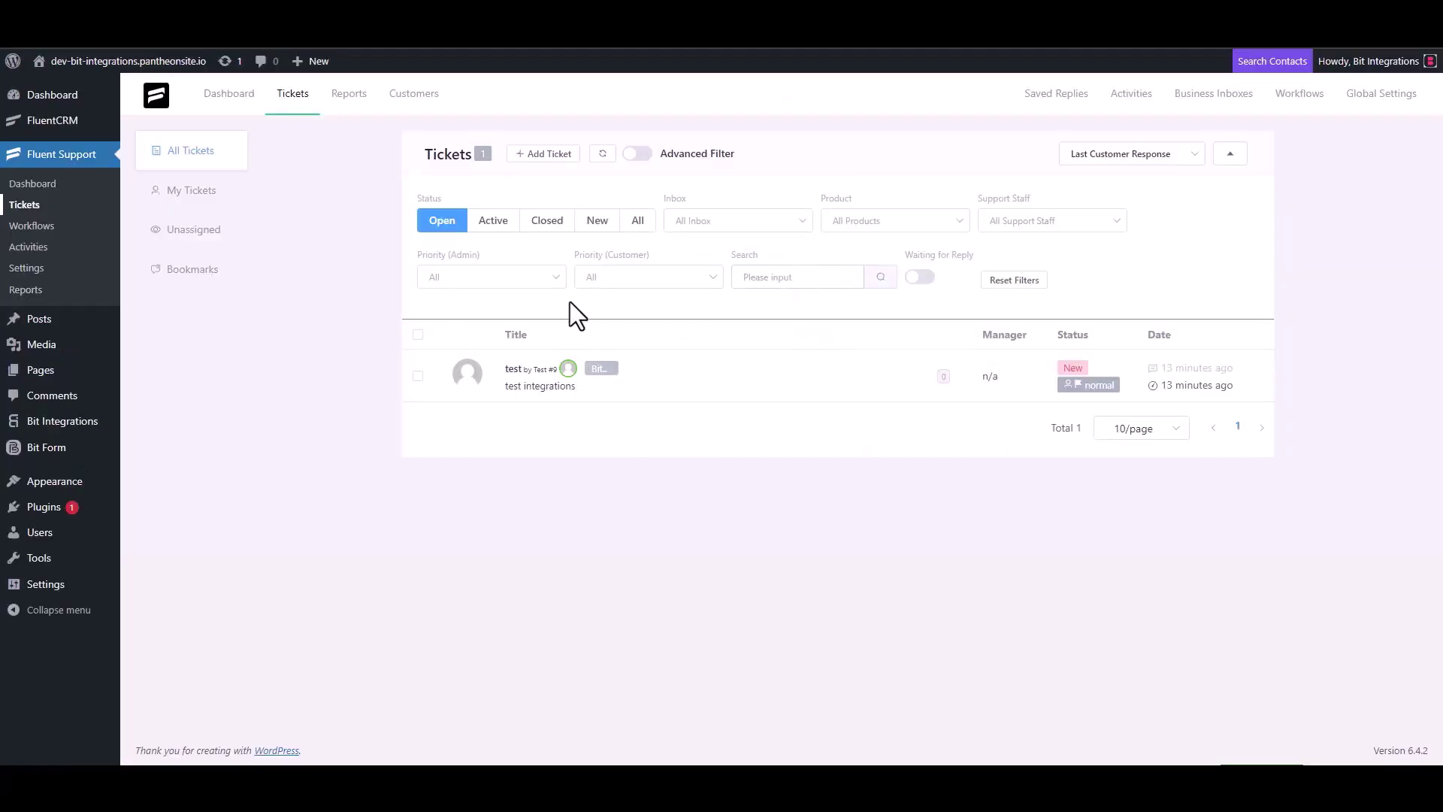
Start a new ticket, search the support e-mail address, and choose to create a new contact
click(552, 154)
click(524, 197)
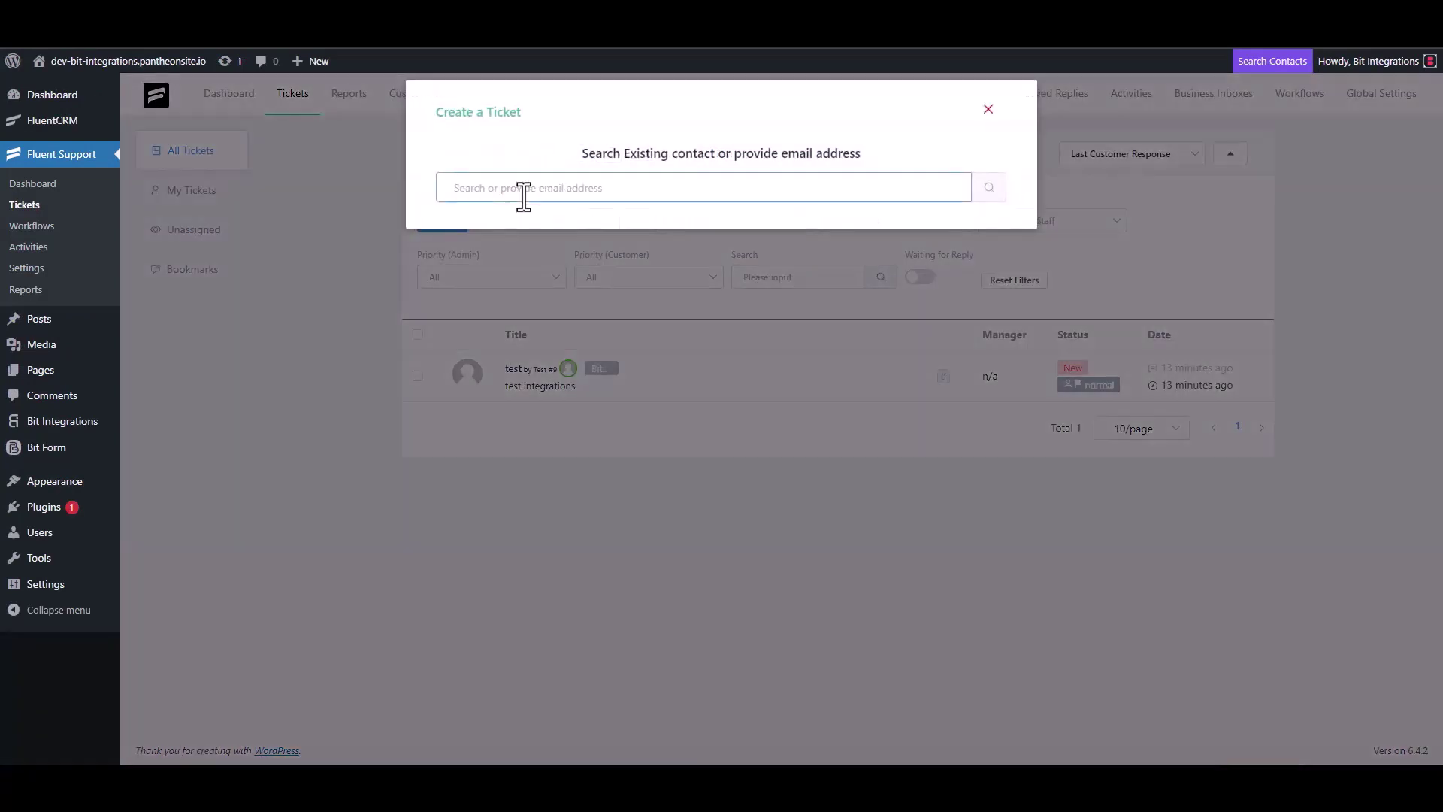
click(990, 189)
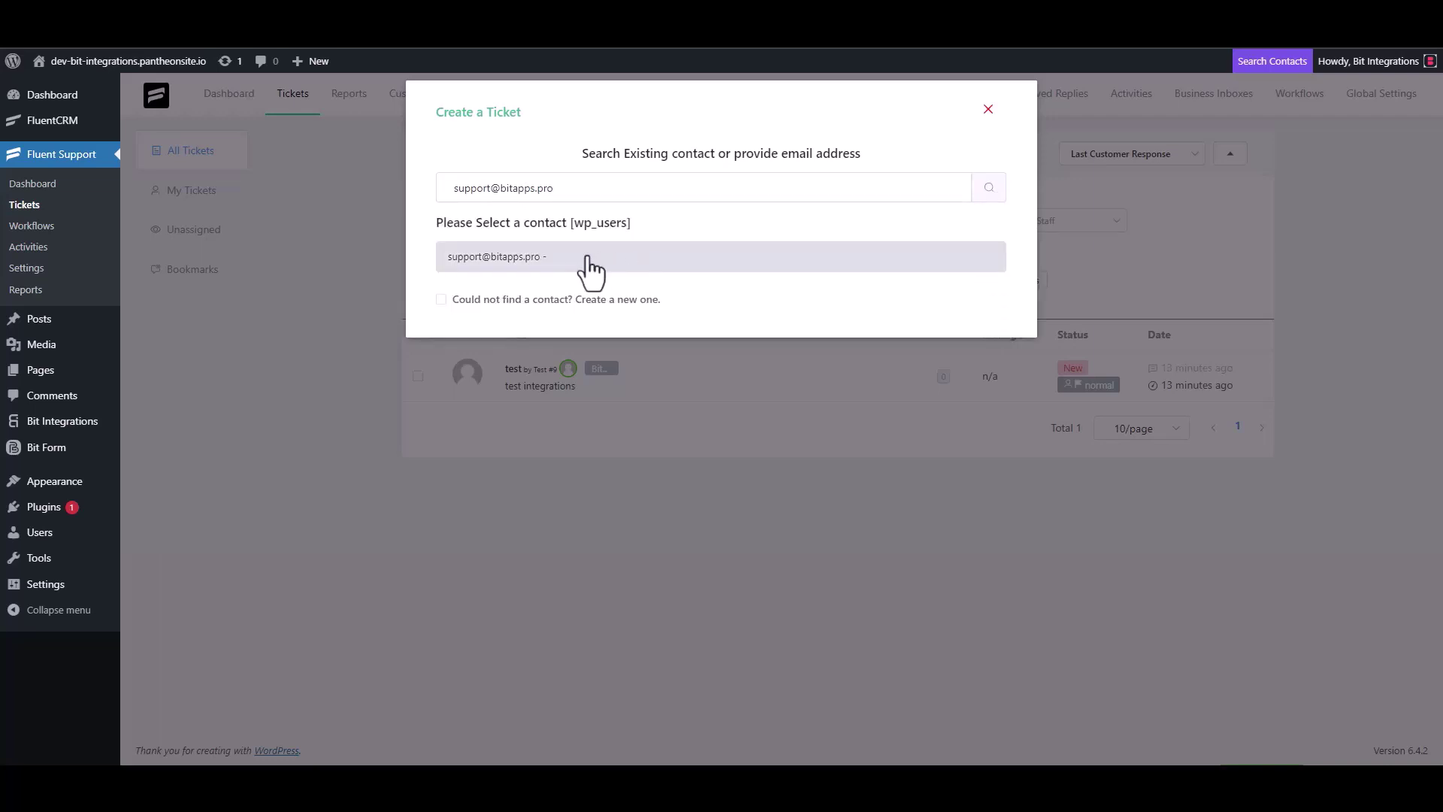
click(496, 300)
Enter the new contact as Bit Integrations with the support e-mail and continue to the ticket form
click(519, 296)
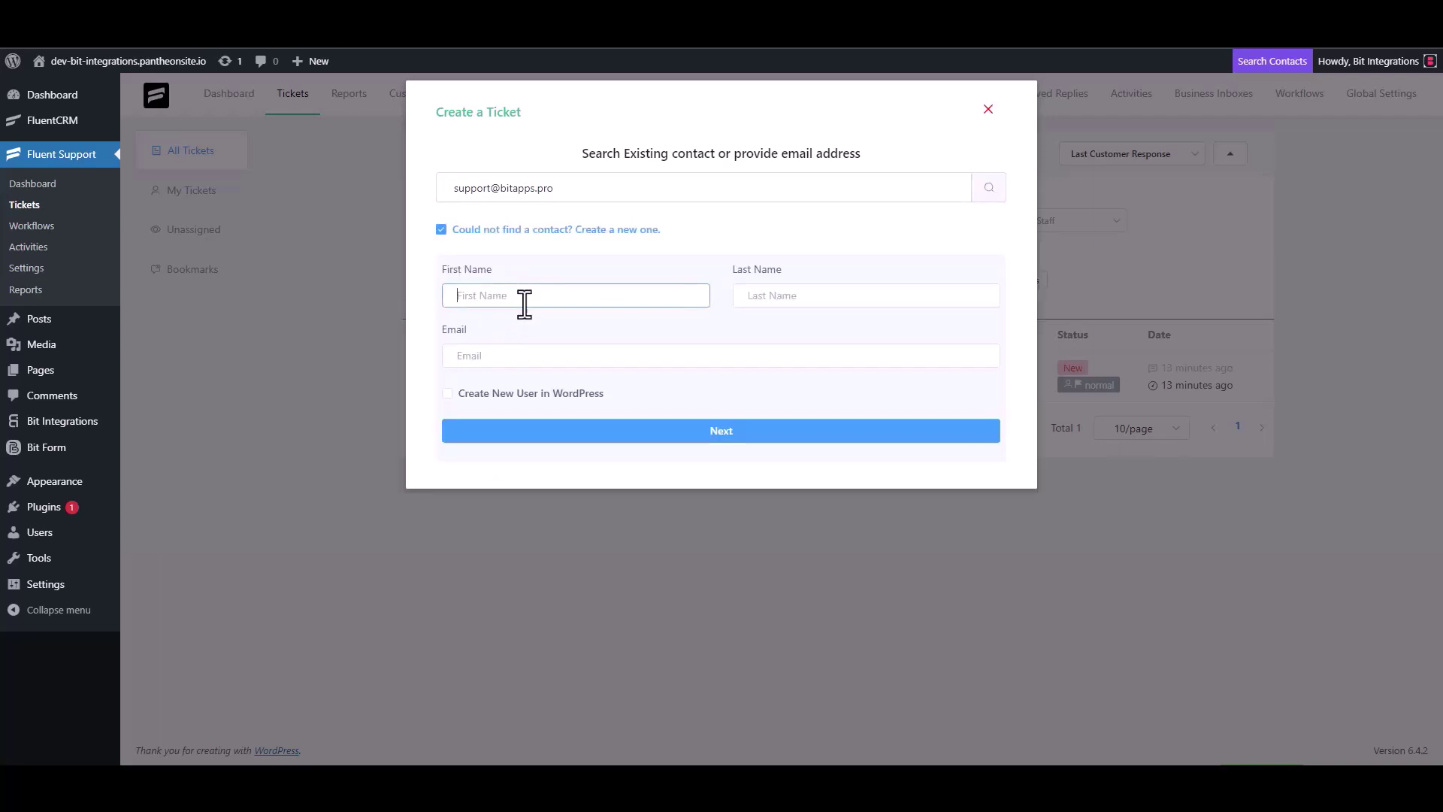
text(Bit)
click(787, 297)
text(I)
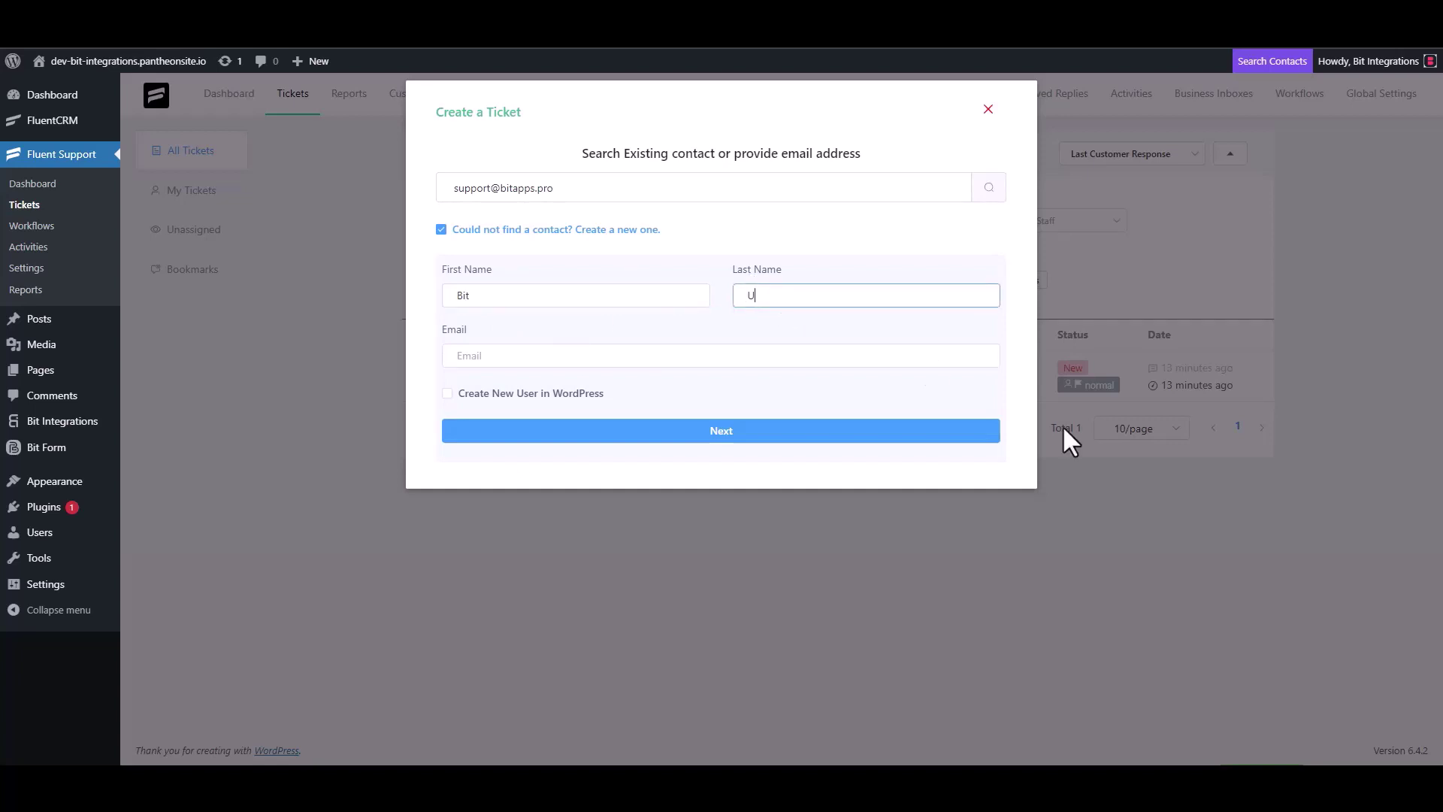
key(BackSpace)
text(Integrations)
click(567, 358)
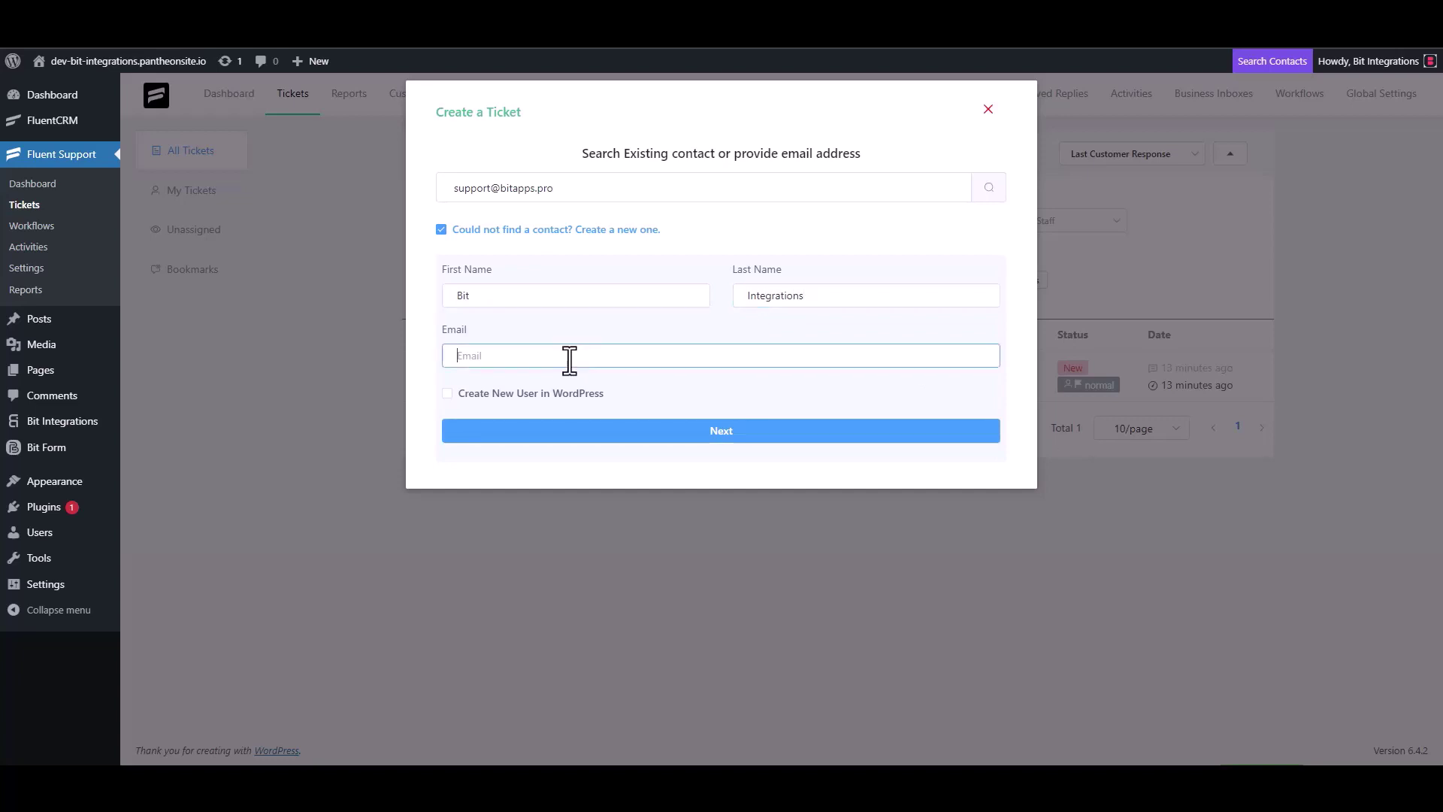
click(766, 436)
click(554, 272)
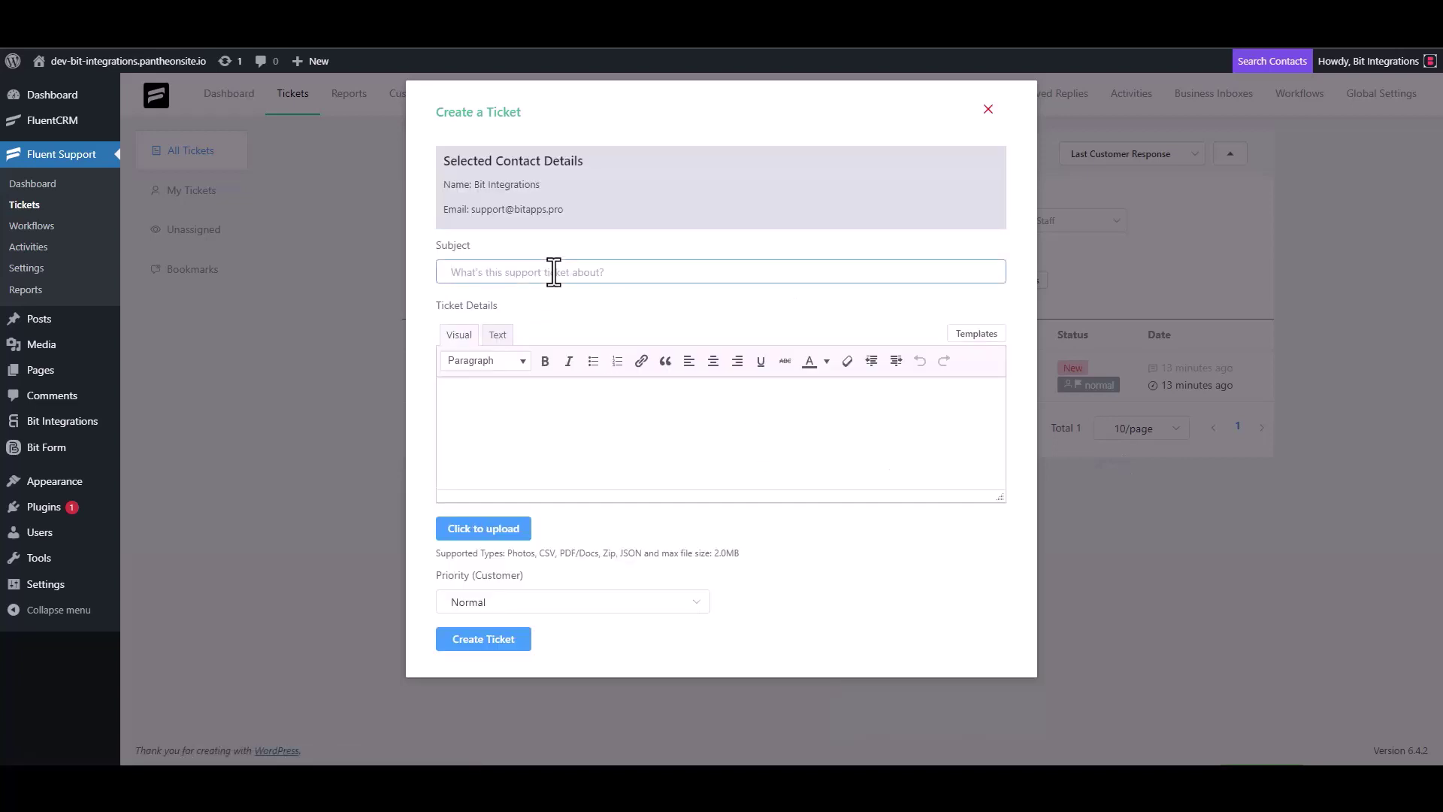
Create a ticket with subject 'bit integrations' and details 'bit Integrations', then view SendFox's Bit list contacts
text(bit integrations)
click(526, 398)
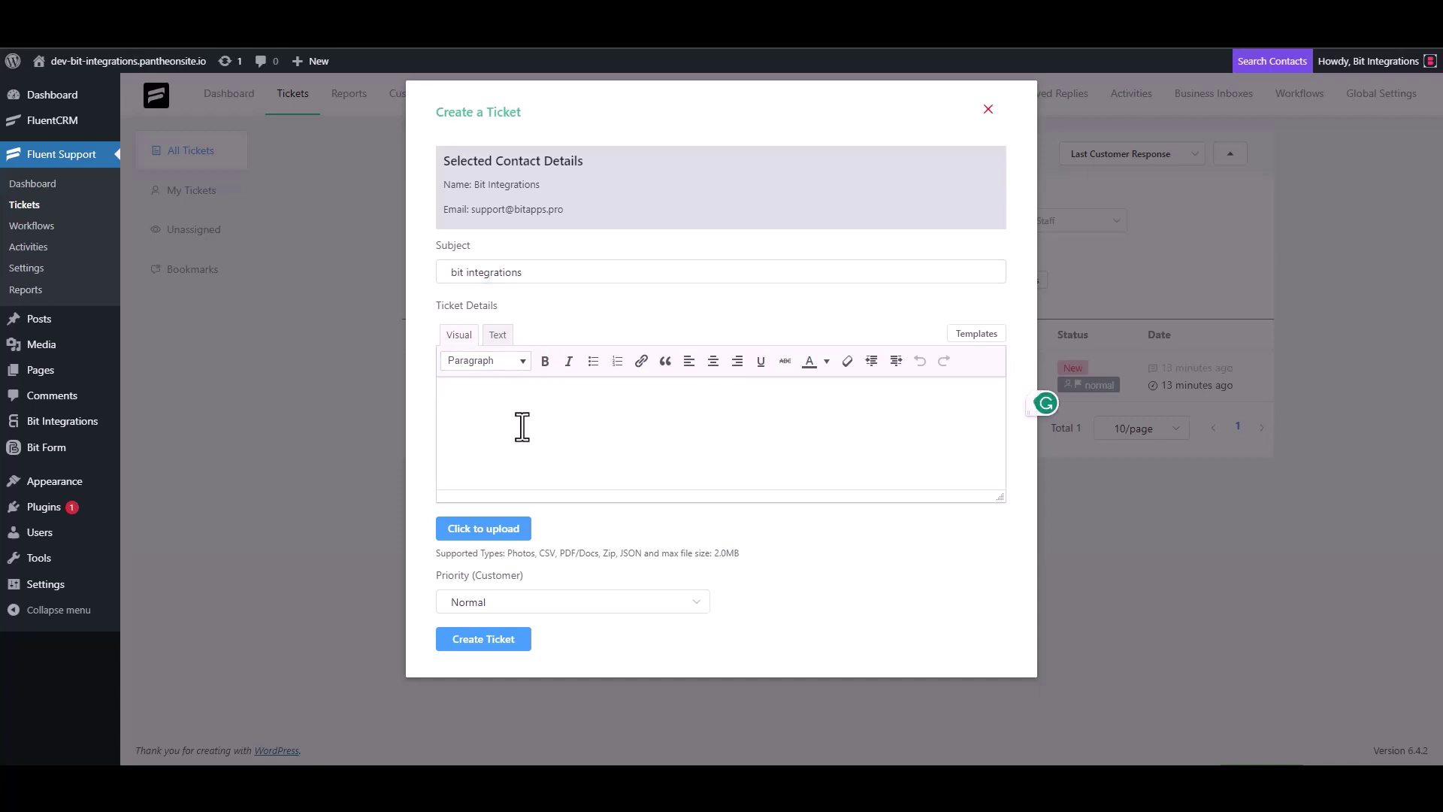
text(bit Integrations)
click(487, 639)
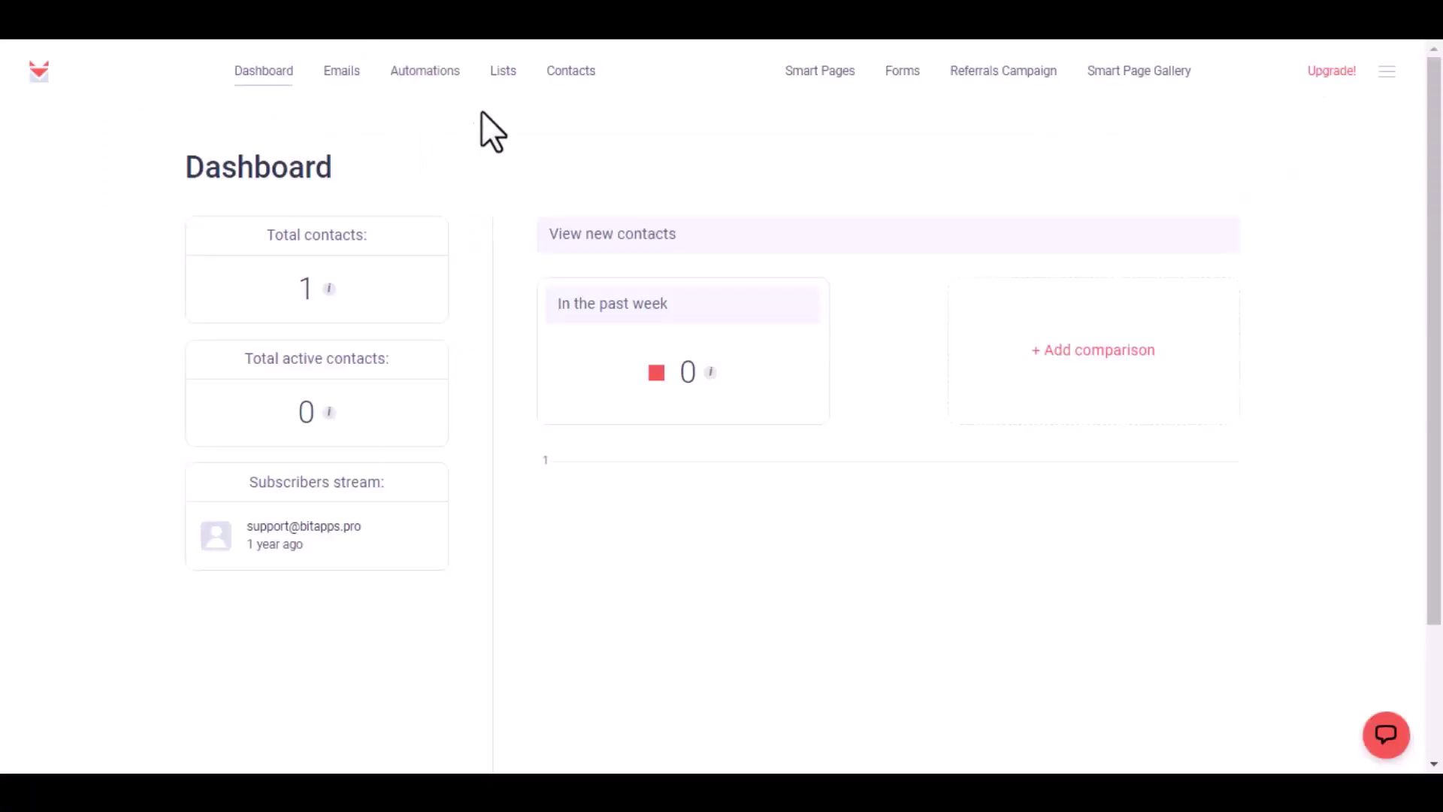
click(496, 73)
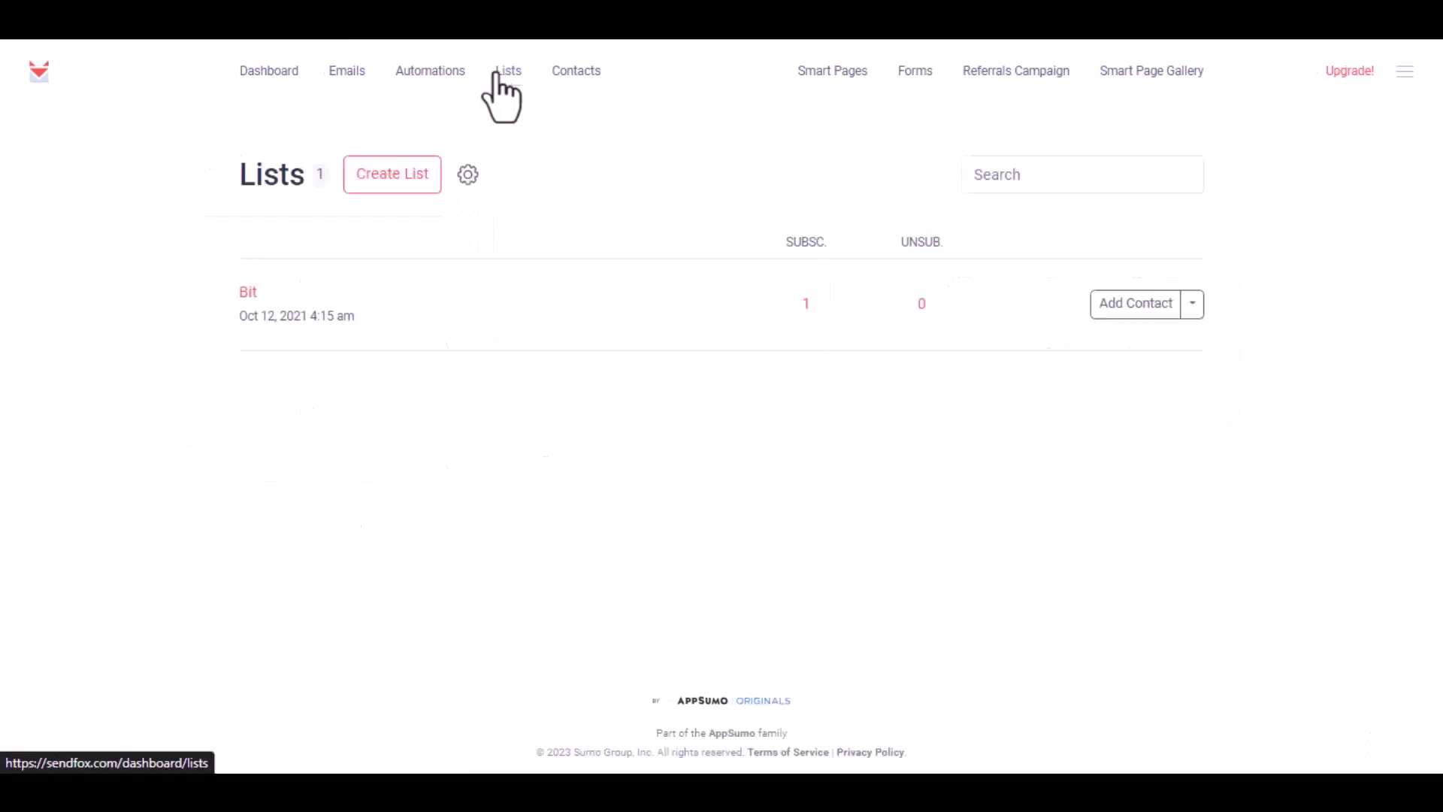
click(249, 293)
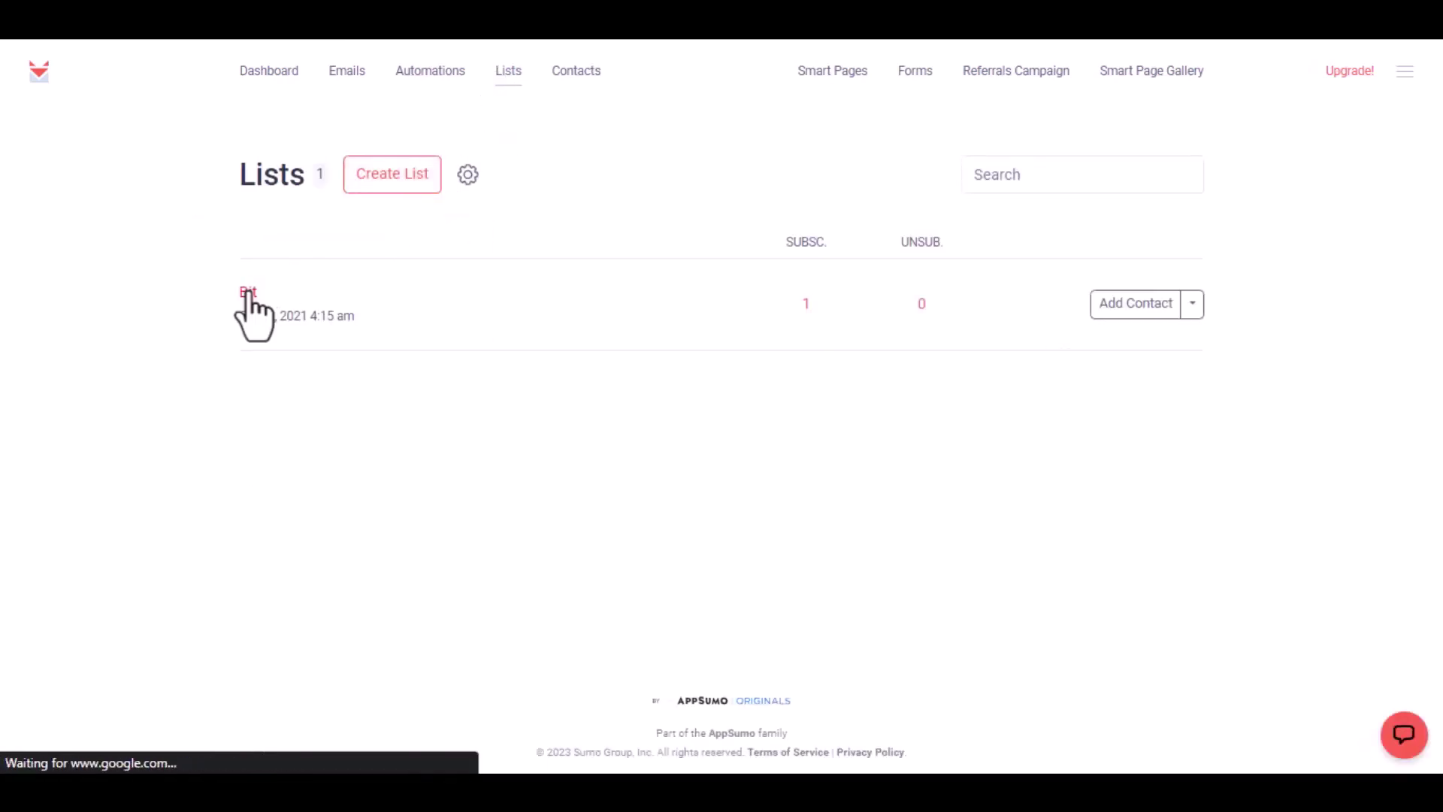